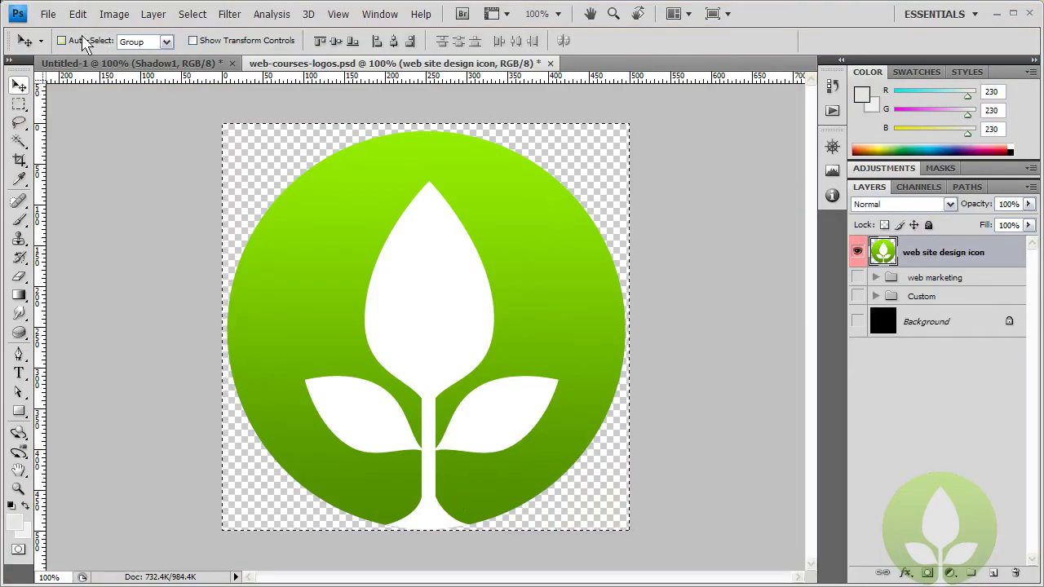
Inspect the Shadow1 and Shadow 2 example groups one at a time in the Untitled-1 document, ending with only Shadow 2 shown
{"action": "left_click", "coordinate": [88, 63]}
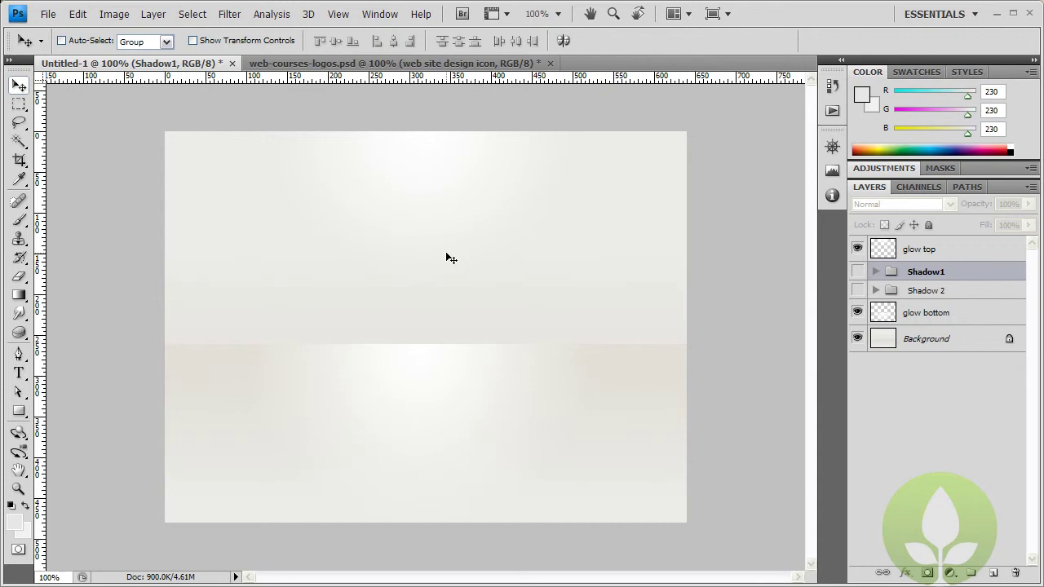
{"action": "left_click", "coordinate": [857, 272]}
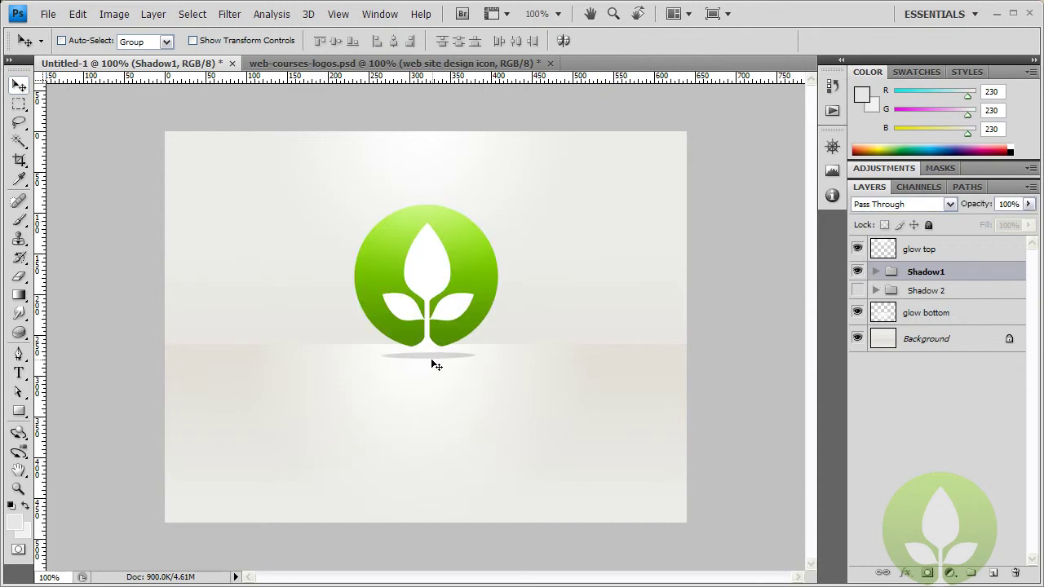
{"action": "left_click", "coordinate": [350, 63]}
{"action": "left_click_drag", "start_coordinate": [351, 163], "coordinate": [237, 207]}
{"action": "left_click", "coordinate": [857, 271]}
{"action": "left_click", "coordinate": [857, 291]}
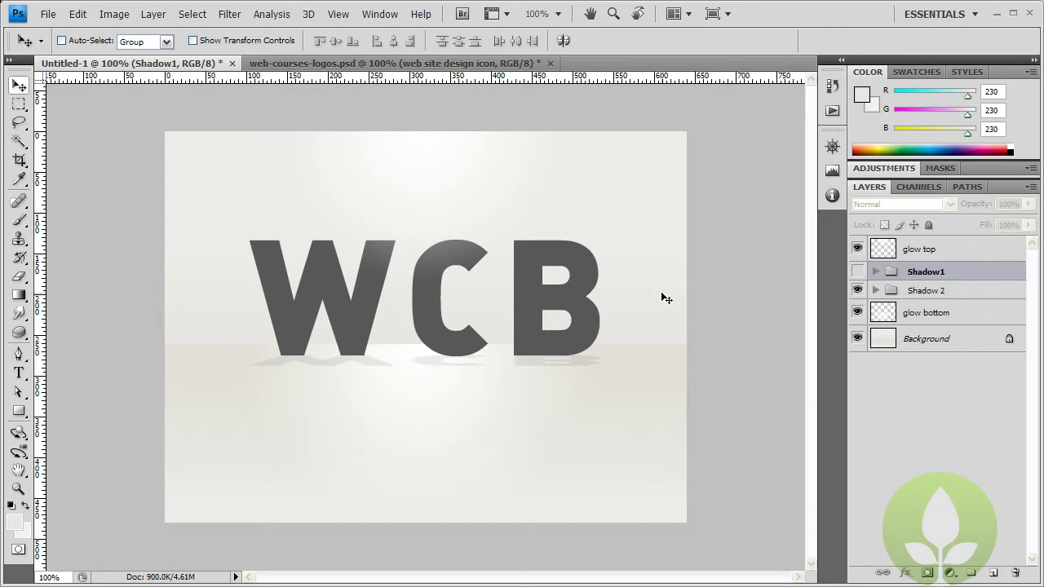
Create a new 640 x 480 pixel document from the Web preset with a white background
{"action": "left_click", "coordinate": [49, 17]}
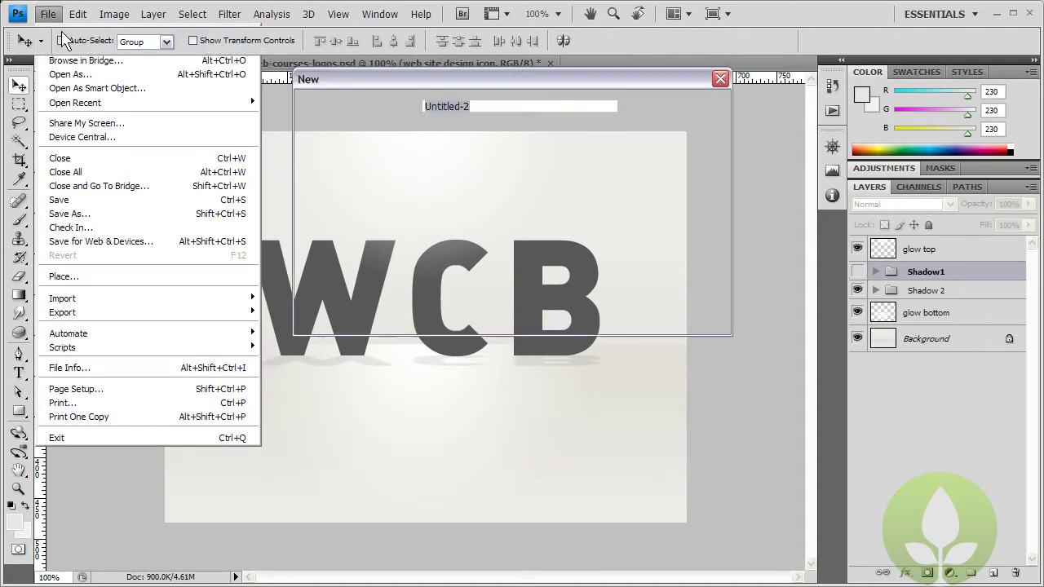
{"action": "left_click", "coordinate": [58, 32]}
{"action": "left_click", "coordinate": [390, 129]}
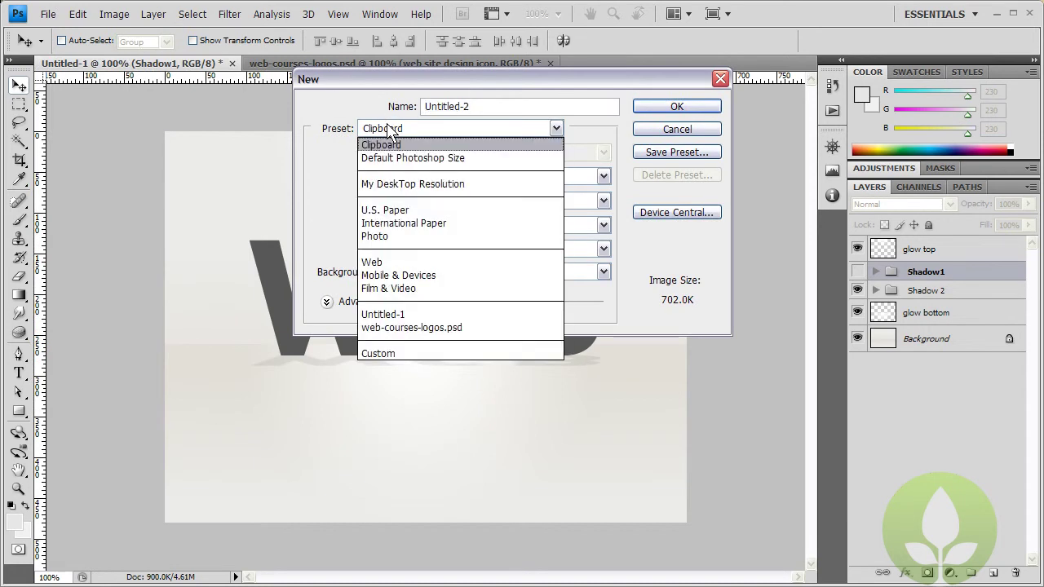
{"action": "left_click", "coordinate": [387, 263]}
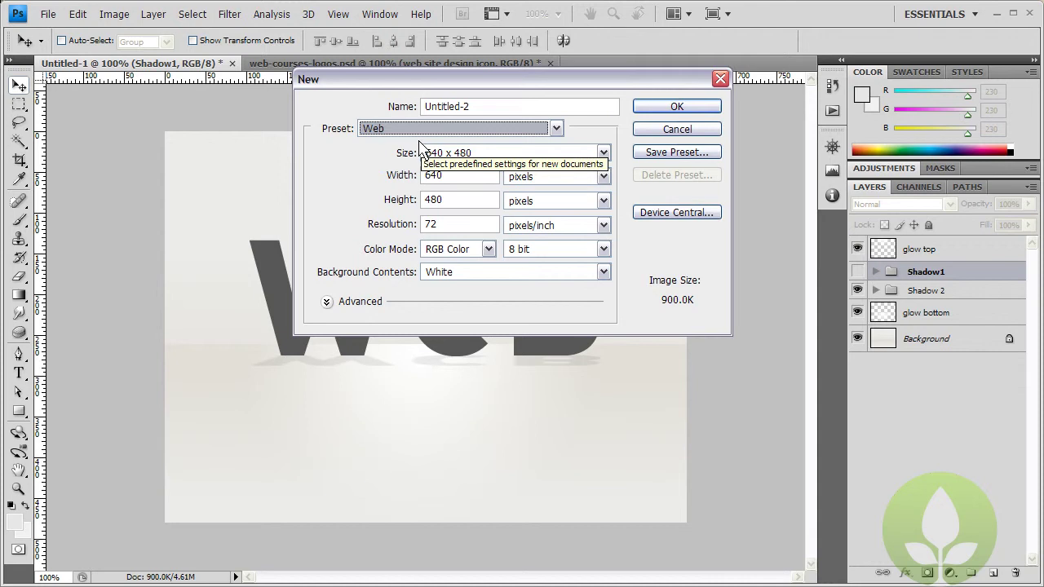
{"action": "left_click", "coordinate": [638, 107]}
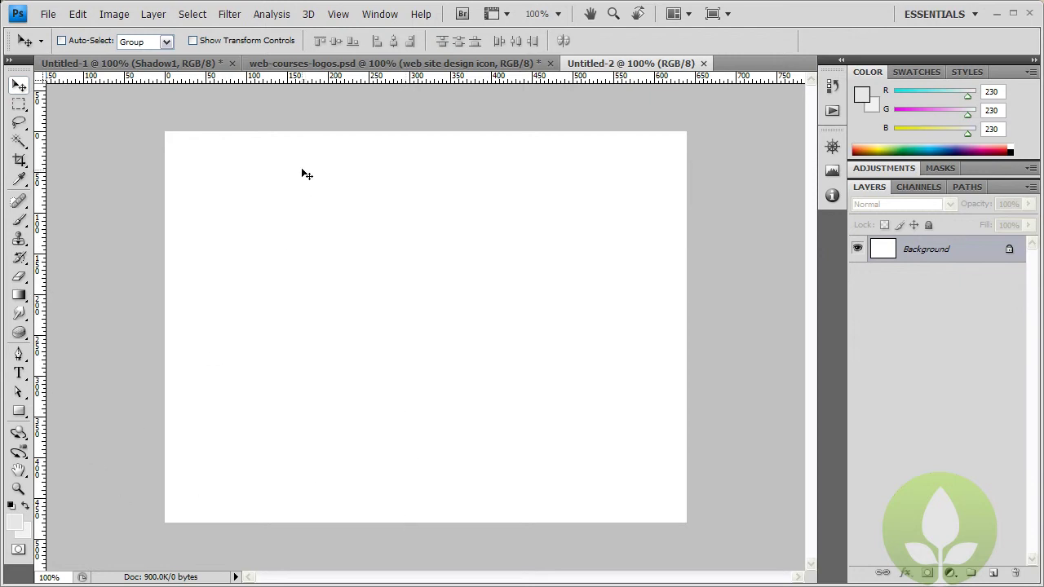
Keep light grey e6e6e6 as the foreground colour and set the background colour to a slightly lighter grey
{"action": "left_click", "coordinate": [14, 523]}
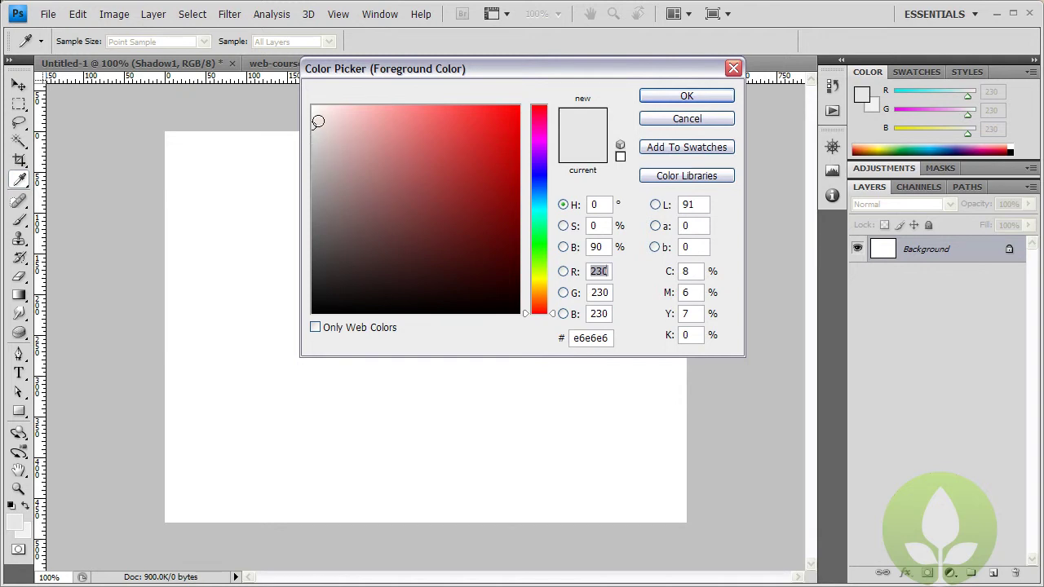
{"action": "left_click", "coordinate": [707, 95]}
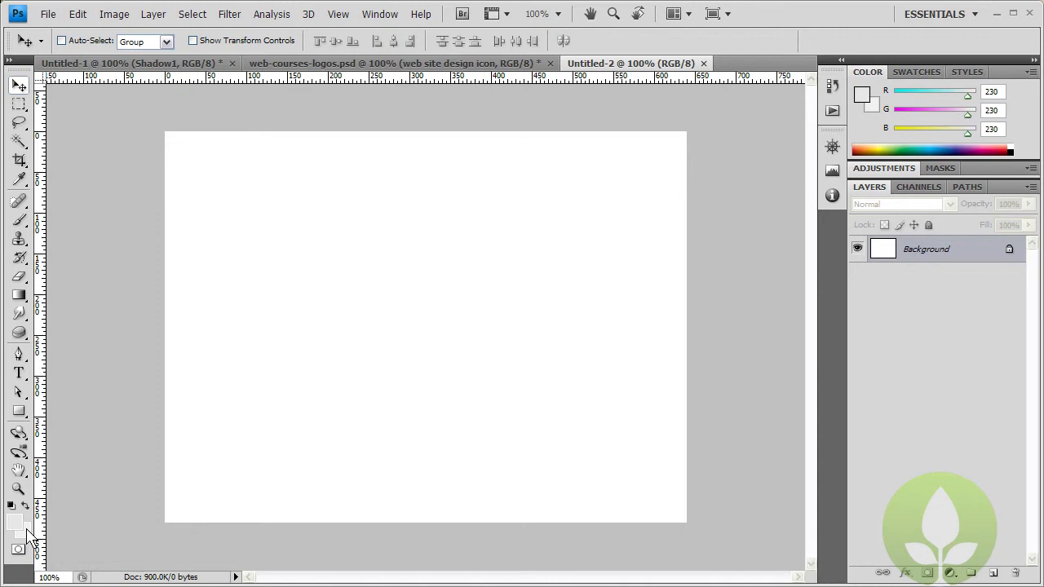
{"action": "left_click", "coordinate": [25, 530]}
{"action": "left_click_drag", "start_coordinate": [310, 119], "coordinate": [310, 111]}
{"action": "left_click", "coordinate": [652, 98]}
Fill the Background layer with a linear foreground-to-background gradient running from the canvas's bottom edge up to its top edge
{"action": "left_click", "coordinate": [18, 295]}
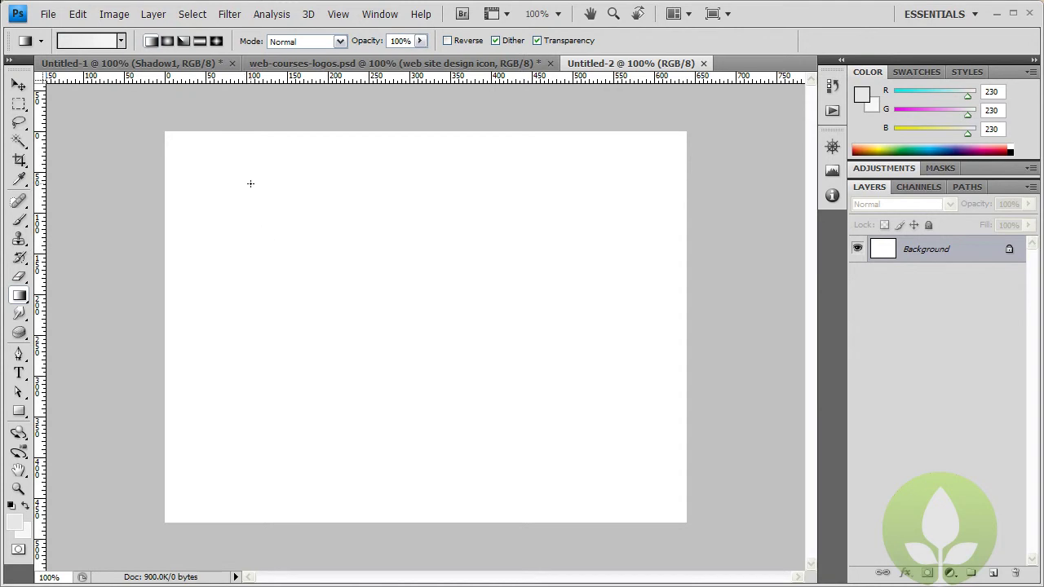
{"action": "left_click", "coordinate": [119, 41]}
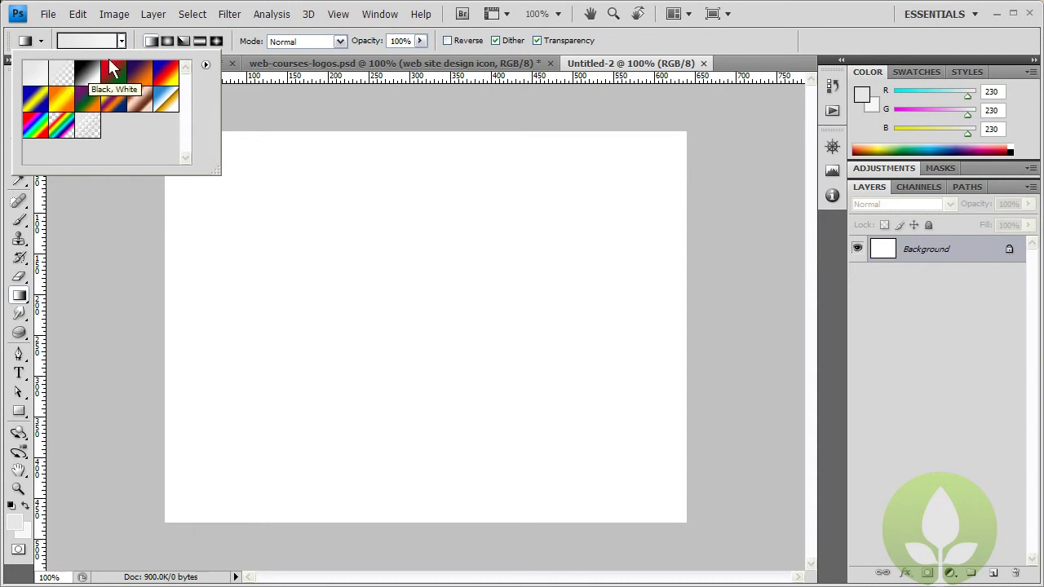
{"action": "left_click", "coordinate": [151, 41]}
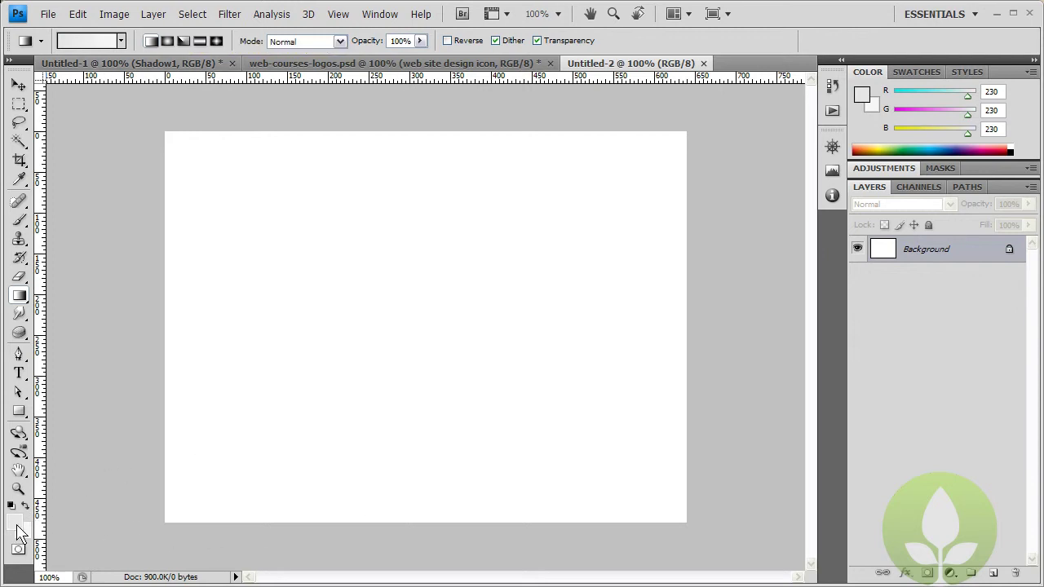
{"action": "left_click_drag", "start_coordinate": [434, 517], "coordinate": [433, 139]}
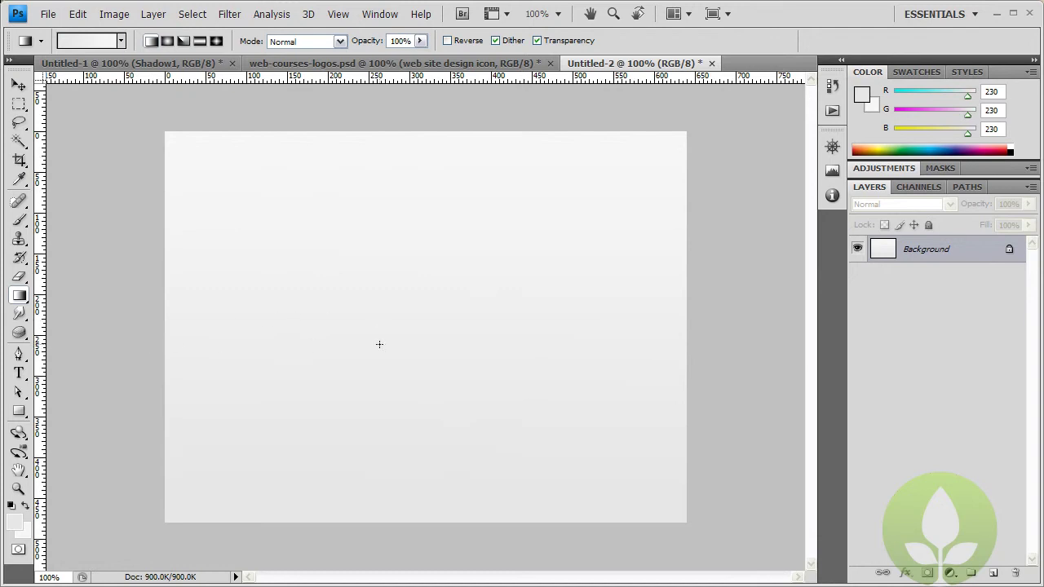
Select the lower half of the canvas, fill it with a linear gradient running downward from its upper edge, and deselect
{"action": "key", "text": "m"}
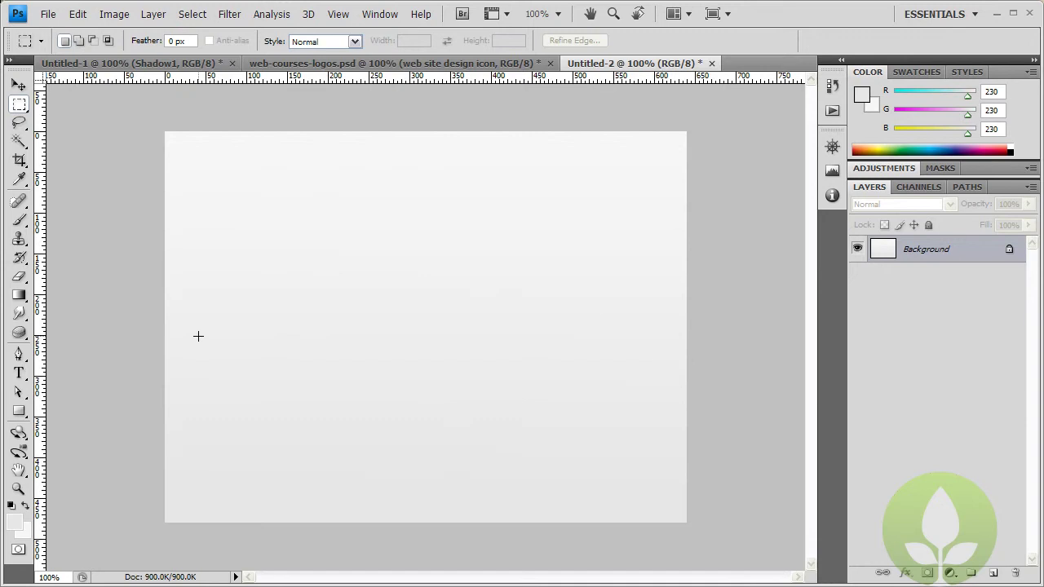
{"action": "left_click_drag", "start_coordinate": [163, 327], "coordinate": [703, 523]}
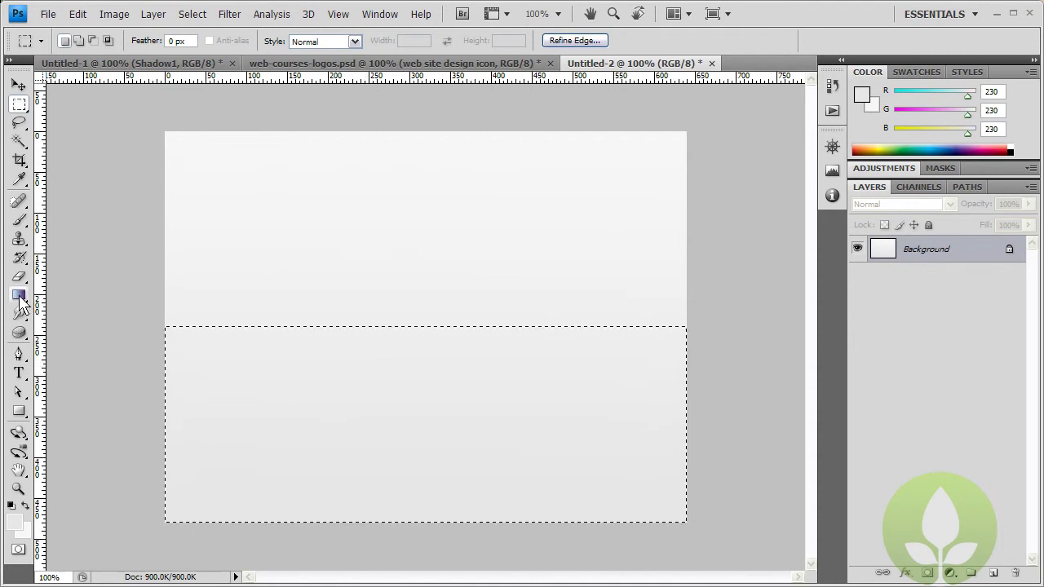
{"action": "left_click", "coordinate": [18, 294]}
{"action": "left_click_drag", "start_coordinate": [233, 328], "coordinate": [226, 497]}
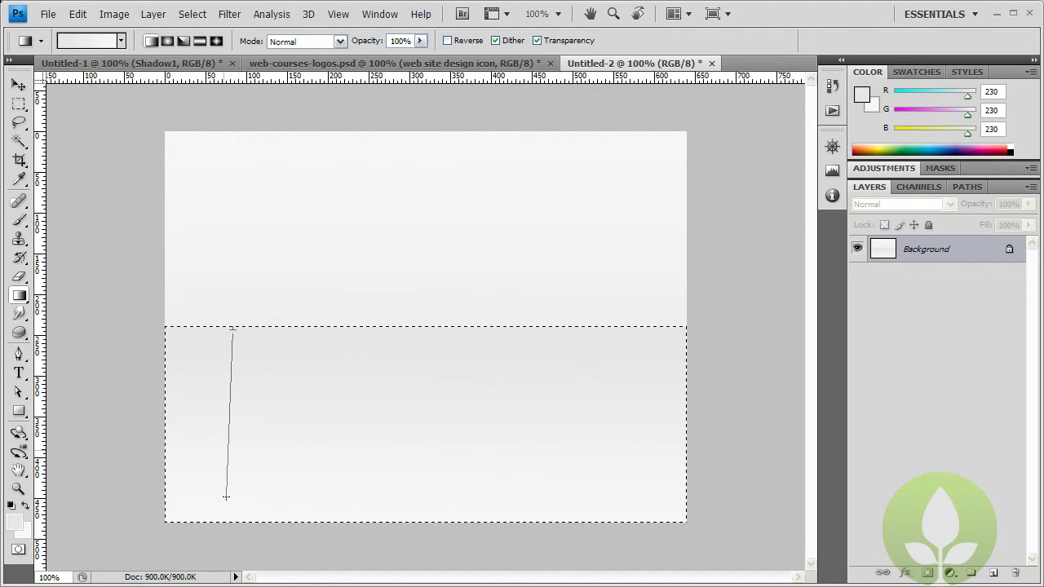
{"action": "left_click_drag", "start_coordinate": [225, 496], "coordinate": [226, 496]}
{"action": "left_click_drag", "start_coordinate": [439, 325], "coordinate": [439, 517]}
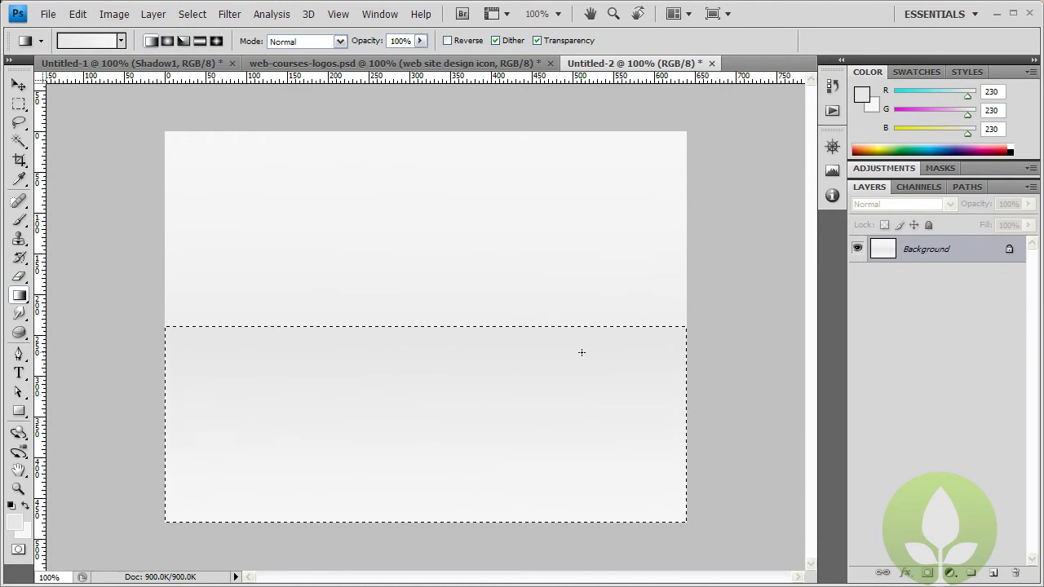
{"action": "key", "text": "ctrl+d"}
Add a new layer above the Background and set the foreground colour to white (ffffff)
{"action": "key", "text": "ctrl+shift+alt+n"}
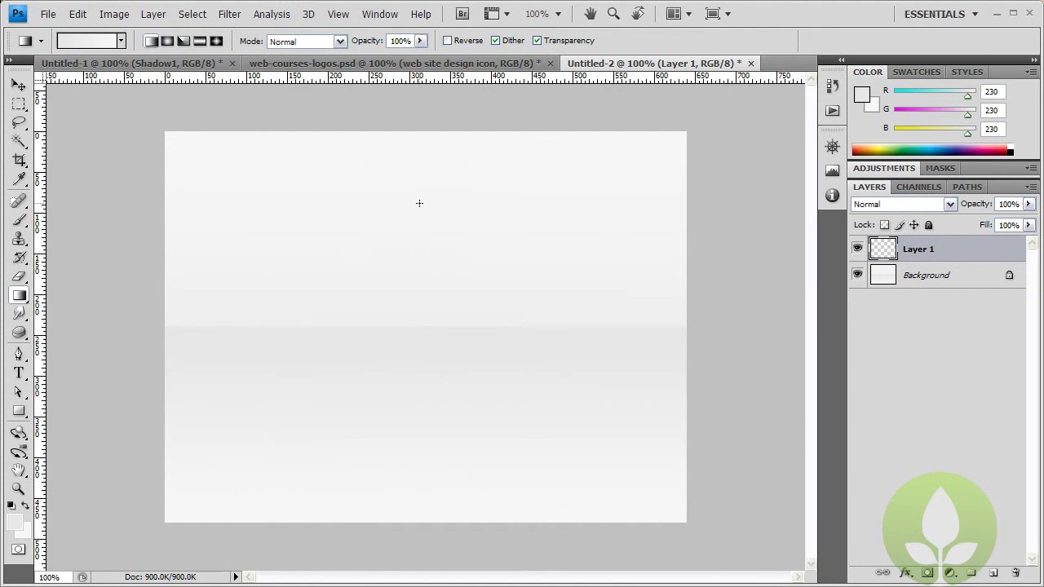
{"action": "left_click", "coordinate": [14, 522]}
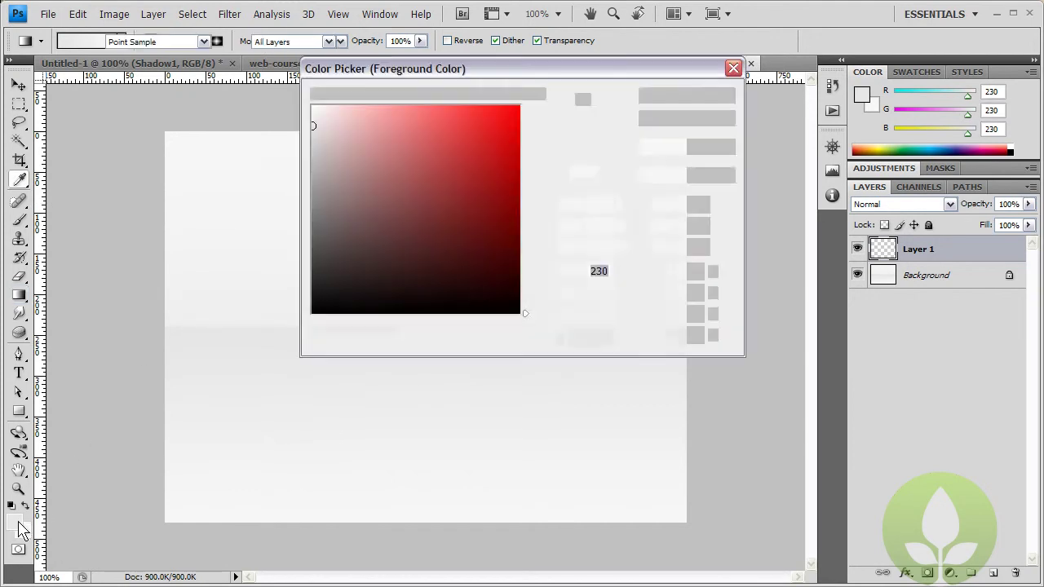
{"action": "left_click", "coordinate": [328, 122]}
{"action": "mouse_move", "coordinate": [328, 122]}
{"action": "left_mouse_down"}
{"action": "mouse_move", "coordinate": [263, 63]}
{"action": "mouse_move", "coordinate": [302, 99]}
{"action": "mouse_move", "coordinate": [274, 73]}
{"action": "left_mouse_up"}
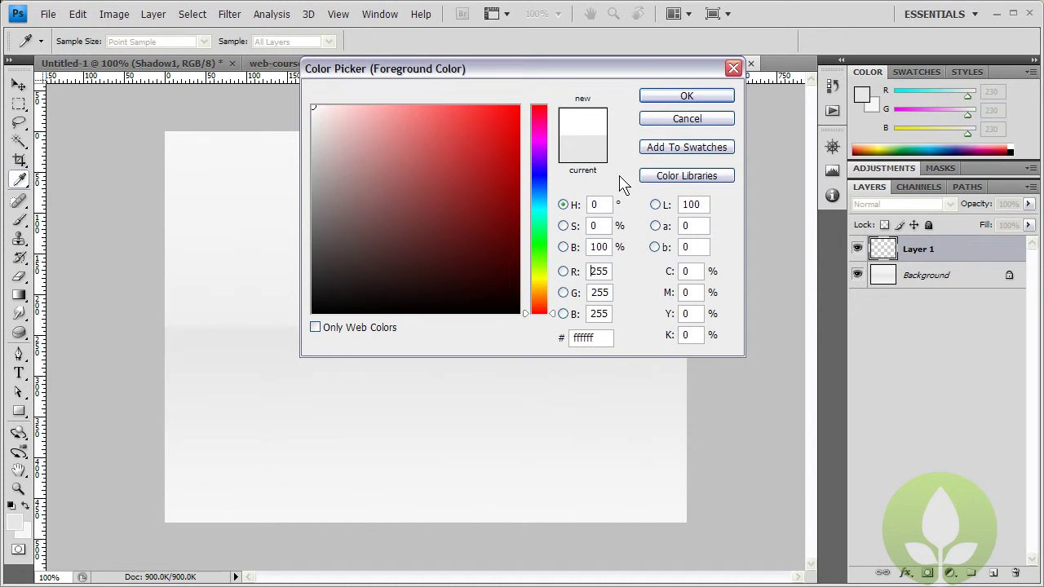
{"action": "left_click", "coordinate": [693, 96]}
Choose the foreground-to-transparent preset for the Gradient tool
{"action": "key", "text": "g"}
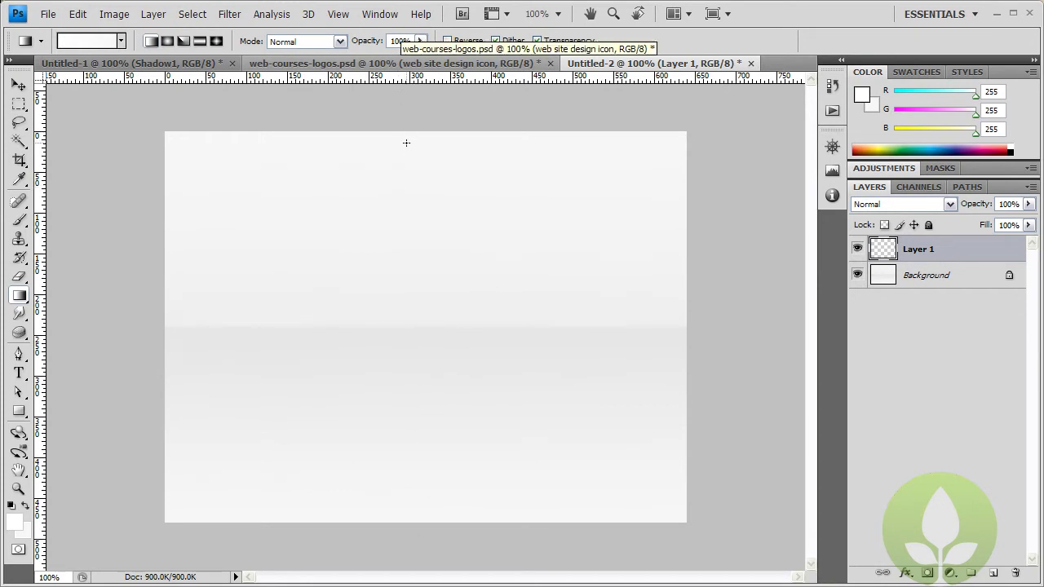
{"action": "left_click", "coordinate": [121, 41]}
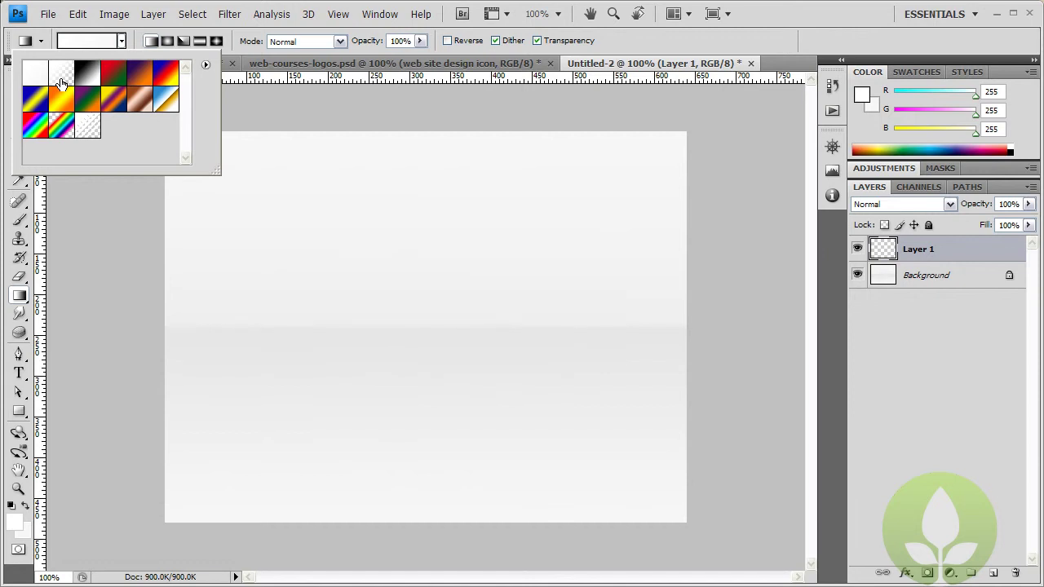
{"action": "left_click", "coordinate": [62, 84]}
{"action": "left_click", "coordinate": [421, 135]}
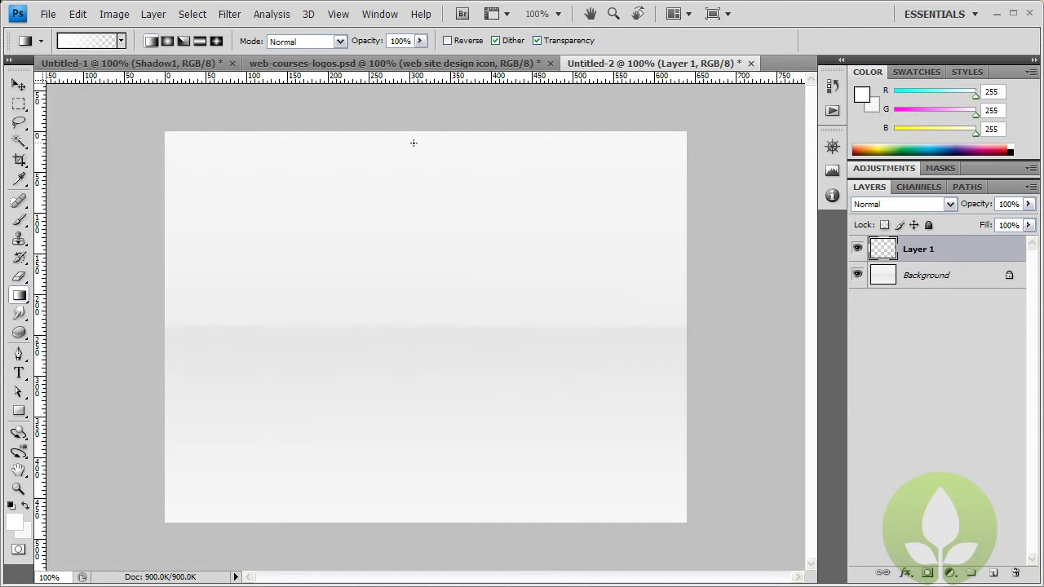
Try a short linear white gradient downward from the canvas's top edge on the new layer, and undo it
{"action": "left_click_drag", "start_coordinate": [413, 132], "coordinate": [413, 182]}
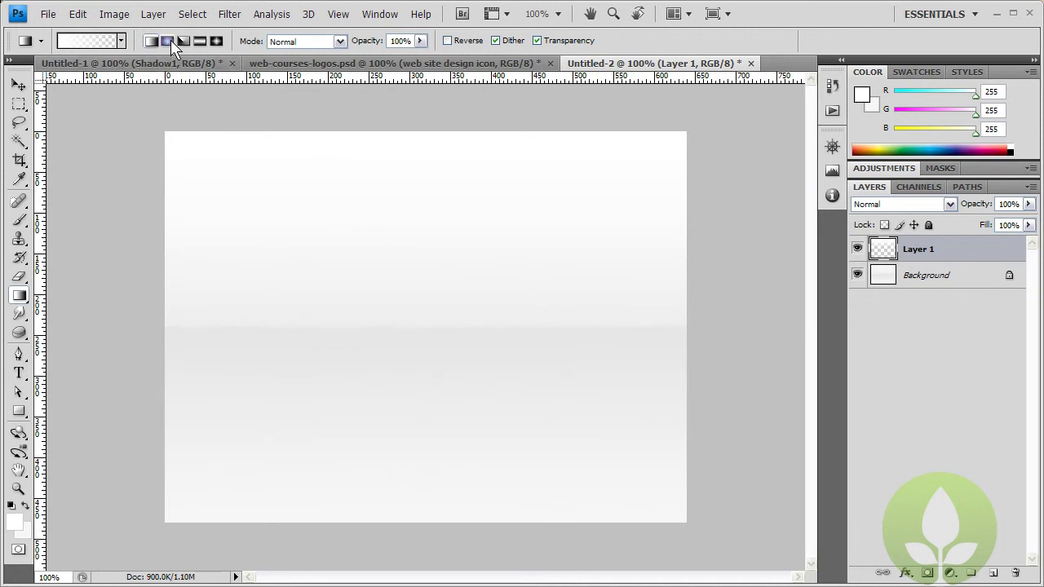
{"action": "left_click", "coordinate": [78, 15]}
{"action": "left_click", "coordinate": [92, 33]}
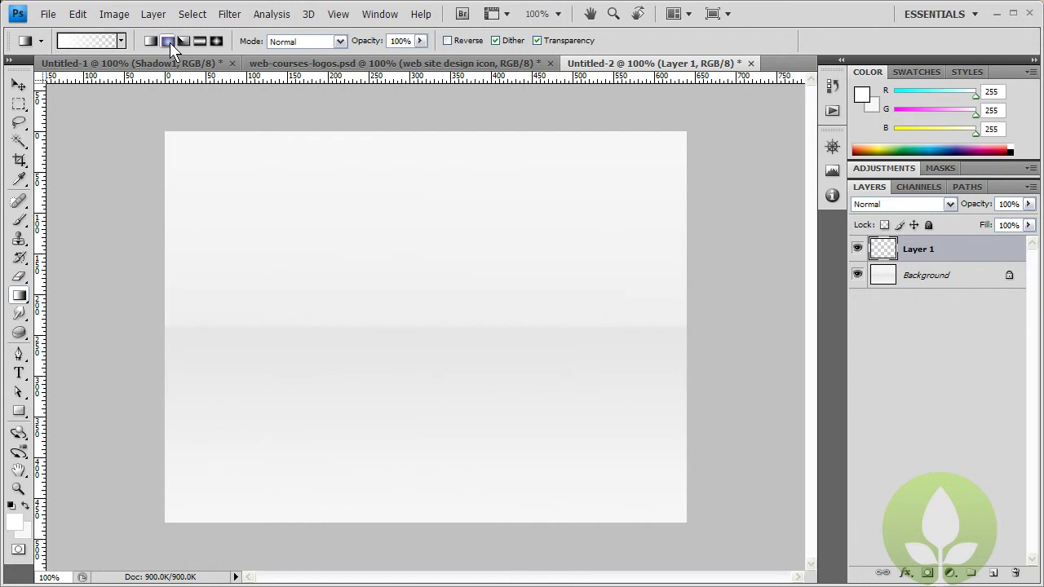
Draw a radial white glow from the canvas's top centre down to just above the horizon line, and rename its layer "shine"
{"action": "left_click", "coordinate": [170, 43]}
{"action": "left_click_drag", "start_coordinate": [426, 135], "coordinate": [426, 315]}
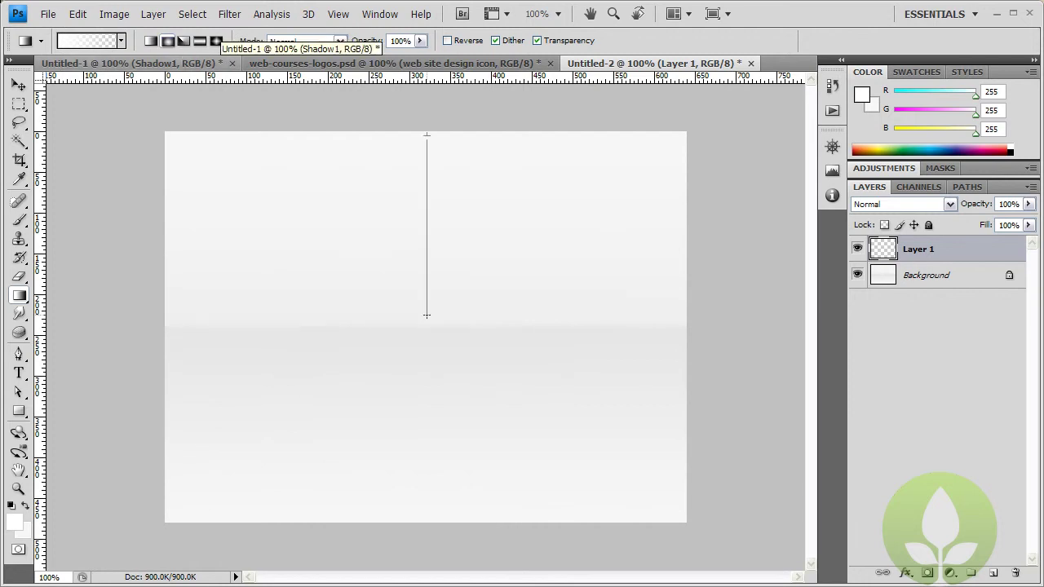
{"action": "left_click_drag", "start_coordinate": [427, 315], "coordinate": [424, 310]}
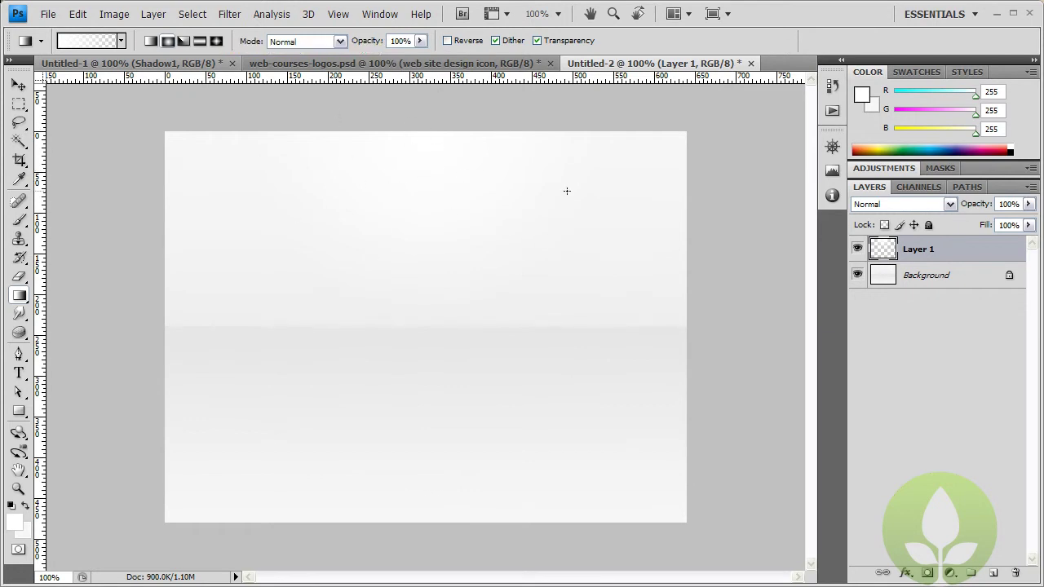
{"action": "double_click", "coordinate": [917, 249]}
{"action": "type", "text": "shine"}
{"action": "key", "text": "Return"}
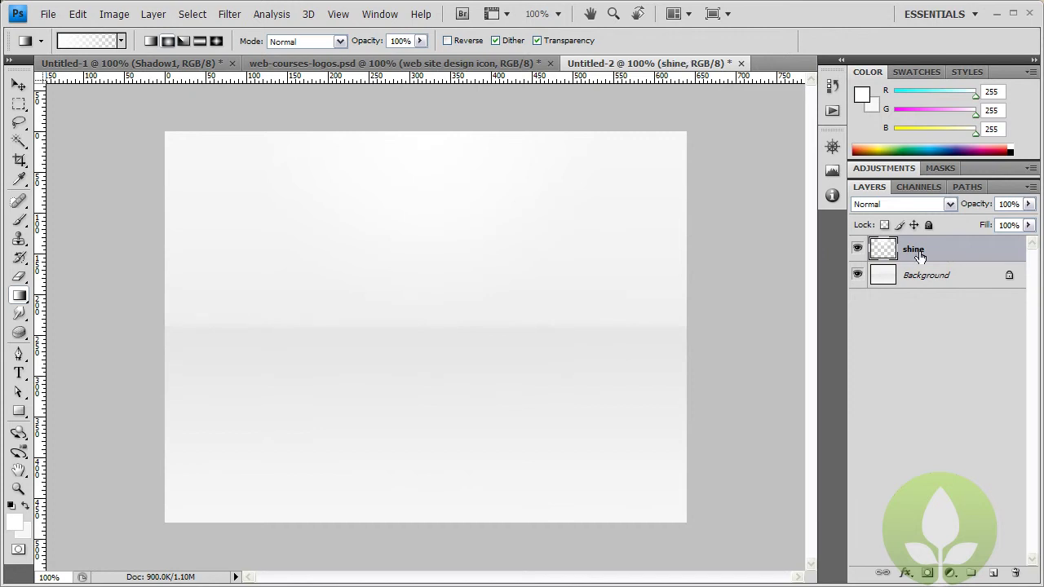
Add another layer with a radial white glow rising from the canvas's bottom centre, and rename it "shine bottom"
{"action": "left_click", "coordinate": [993, 572]}
{"action": "left_click_drag", "start_coordinate": [402, 523], "coordinate": [436, 404]}
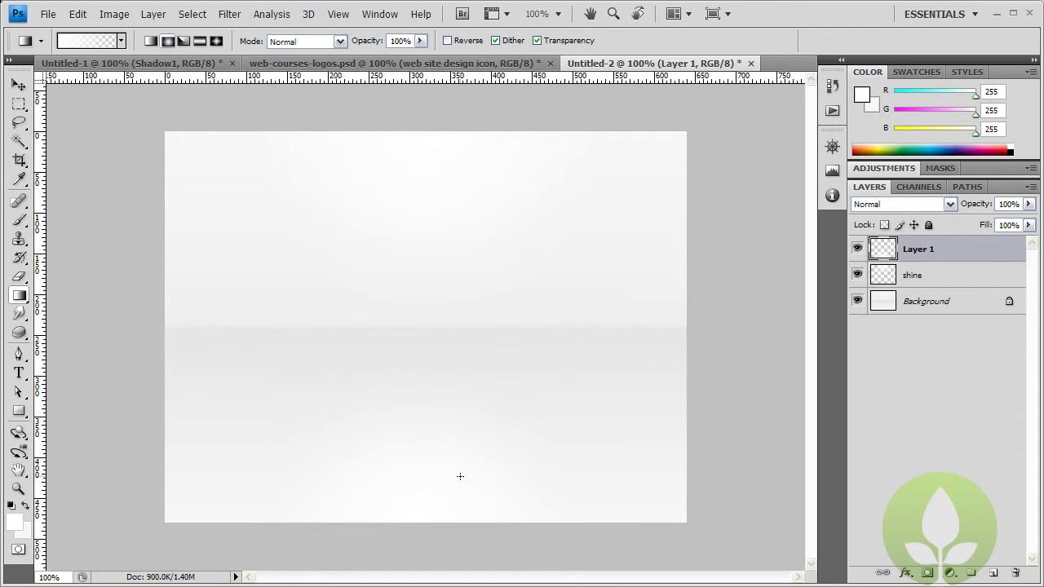
{"action": "double_click", "coordinate": [912, 253]}
{"action": "type", "text": "sh"}
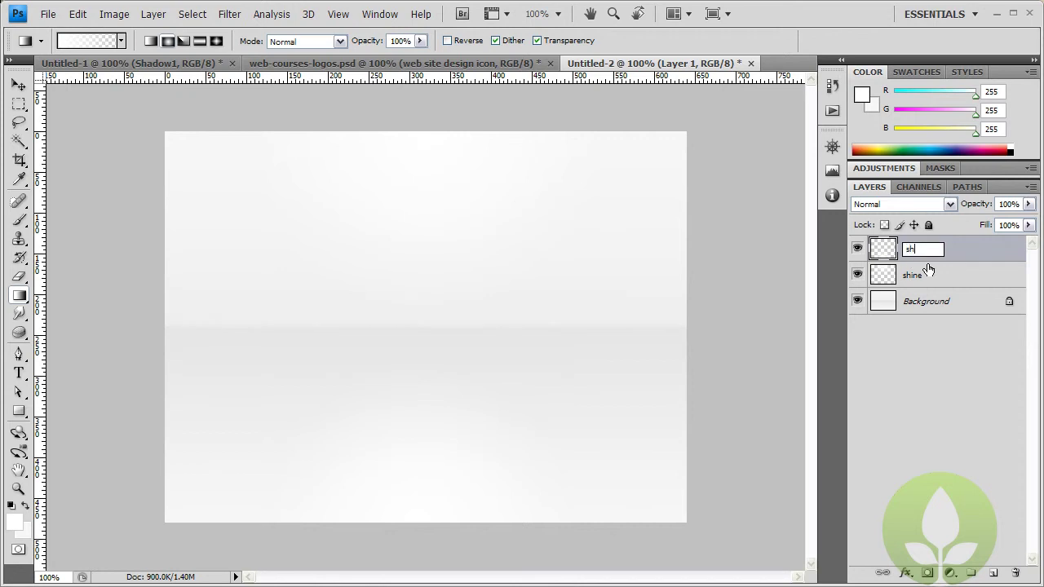
{"action": "type", "text": "ine bottom"}
{"action": "key", "text": "Return"}
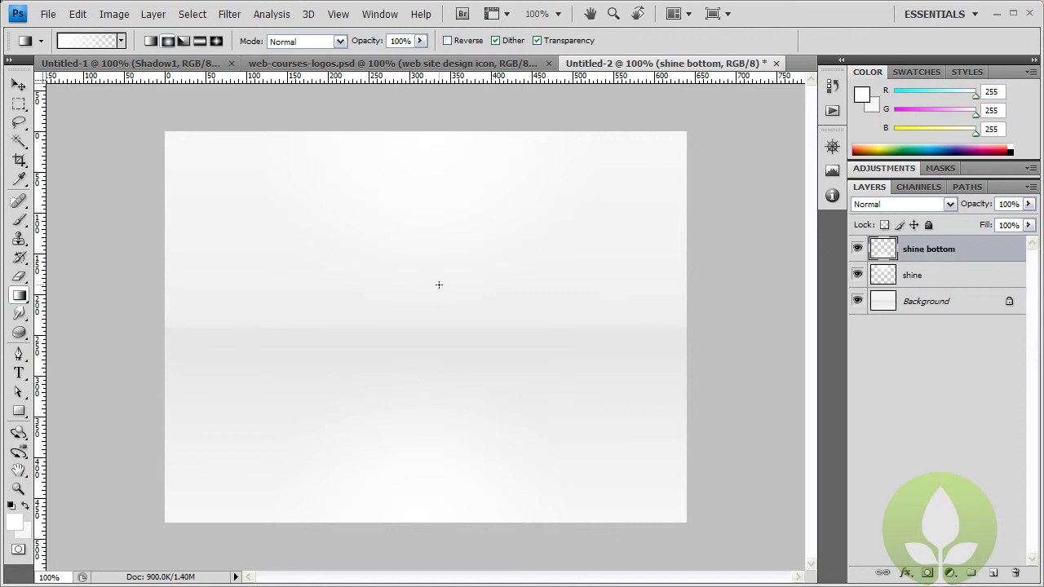
Copy the green leaf icon from web-courses-logos.psd and paste it into the Untitled-2 document as a new layer
{"action": "left_click", "coordinate": [385, 65]}
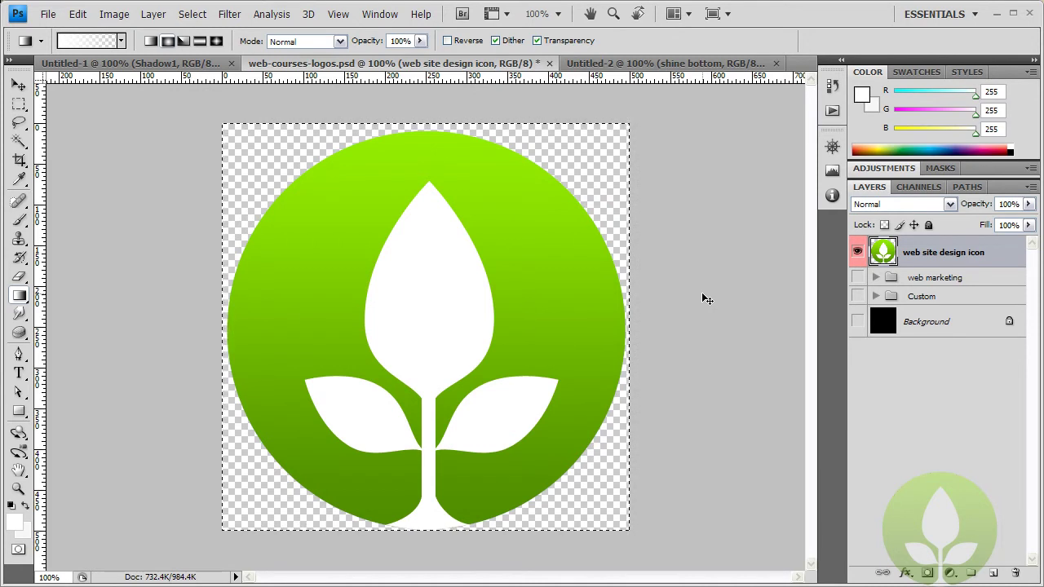
{"action": "left_click", "coordinate": [633, 66]}
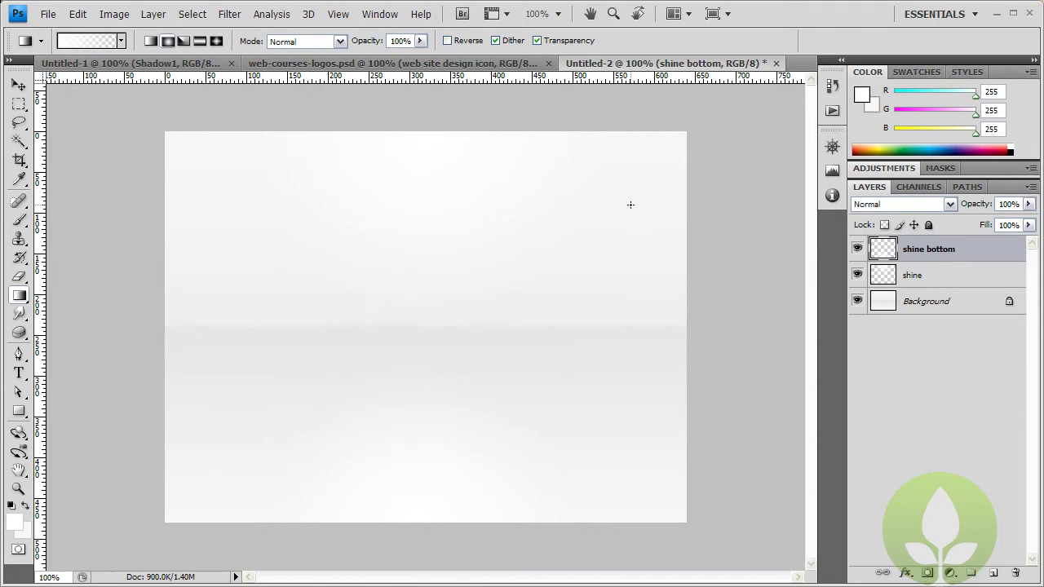
{"action": "left_click_drag", "start_coordinate": [635, 211], "coordinate": [634, 211]}
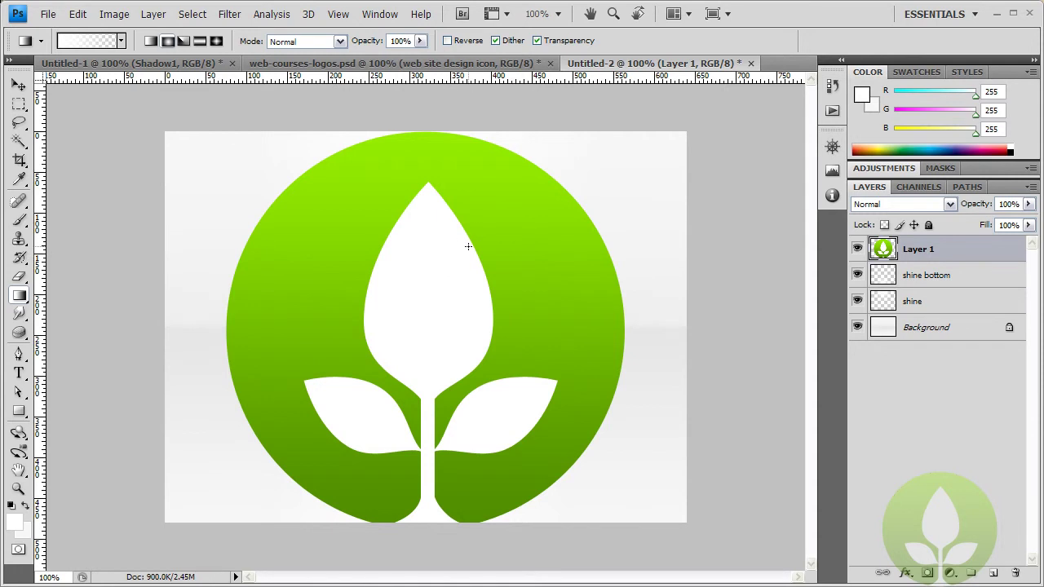
Scale the pasted green leaf icon proportionally to 35.5% and place it near the canvas's centre, with its base just below the horizon line
{"action": "left_click", "coordinate": [79, 16]}
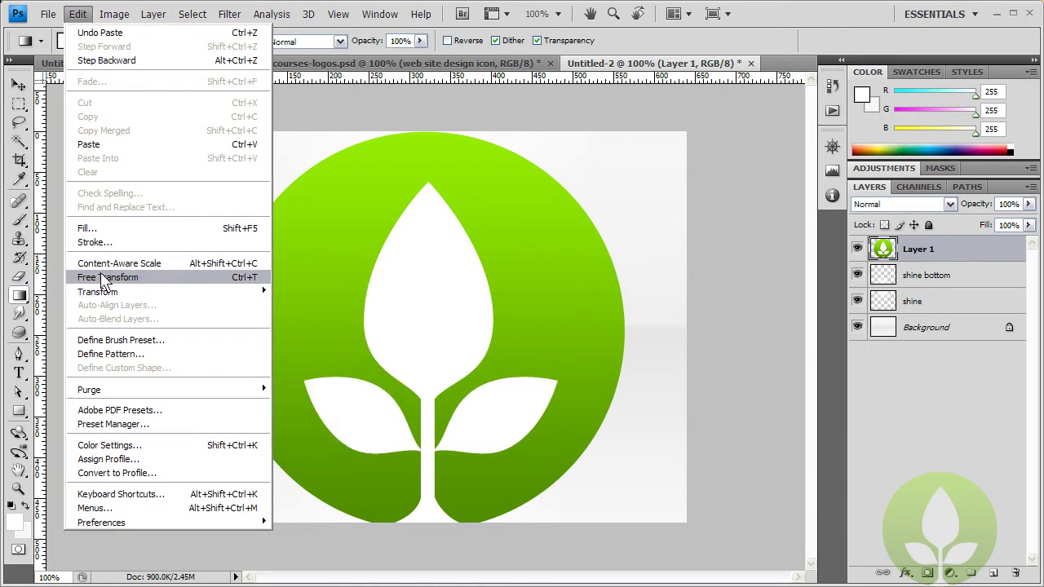
{"action": "left_click", "coordinate": [699, 45]}
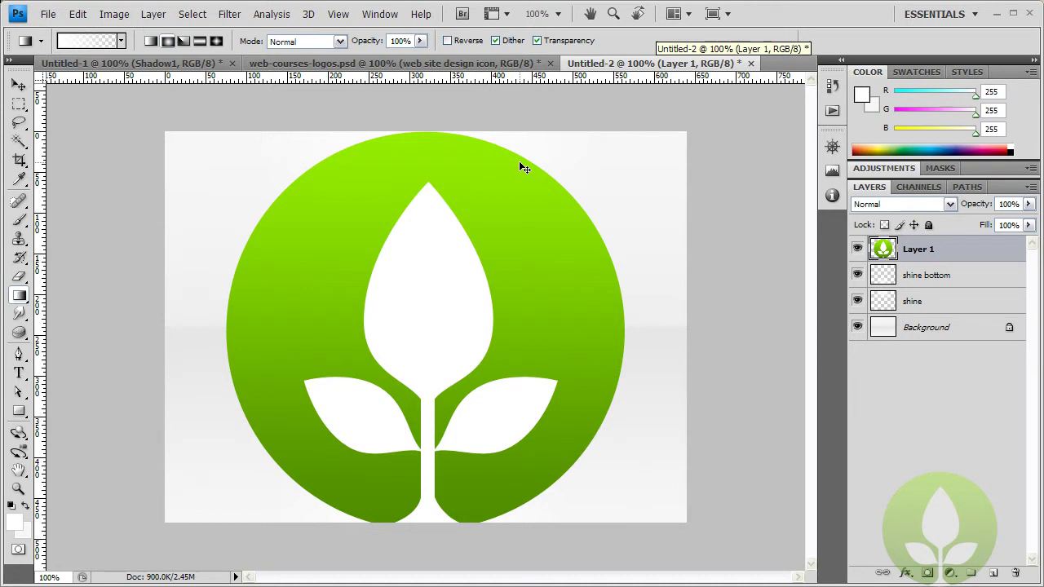
{"action": "key", "text": "ctrl+t"}
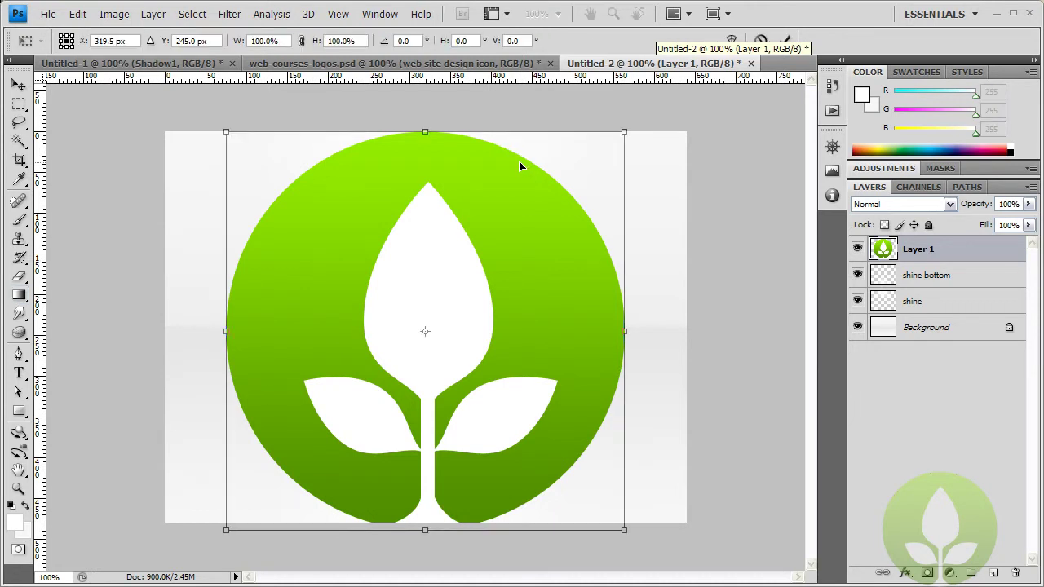
{"action": "left_click_drag", "start_coordinate": [624, 530], "coordinate": [399, 324]}
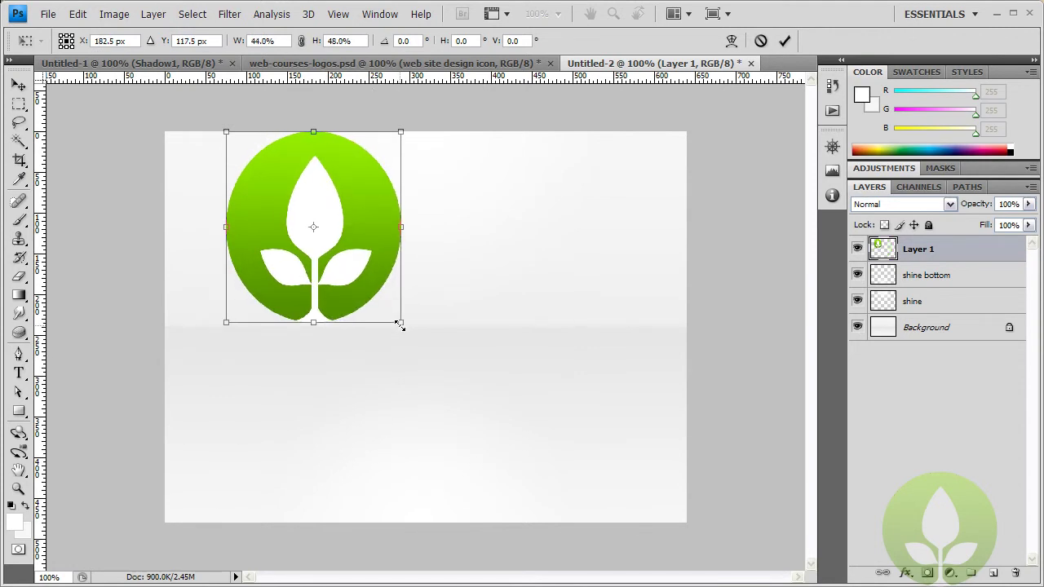
{"action": "key", "text": "shift"}
{"action": "left_click_drag", "start_coordinate": [400, 325], "coordinate": [354, 291]}
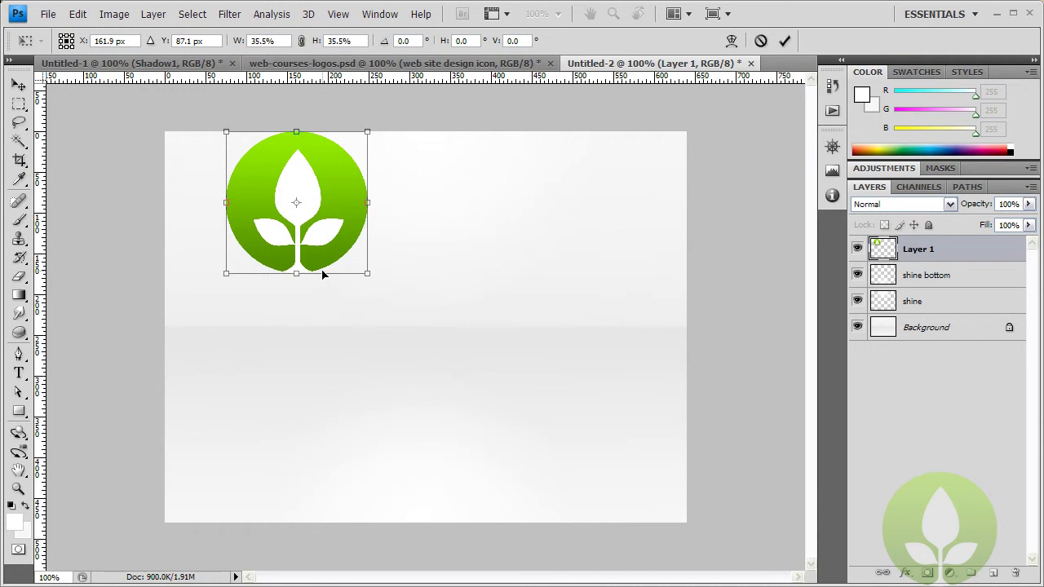
{"action": "left_click_drag", "start_coordinate": [298, 206], "coordinate": [416, 299]}
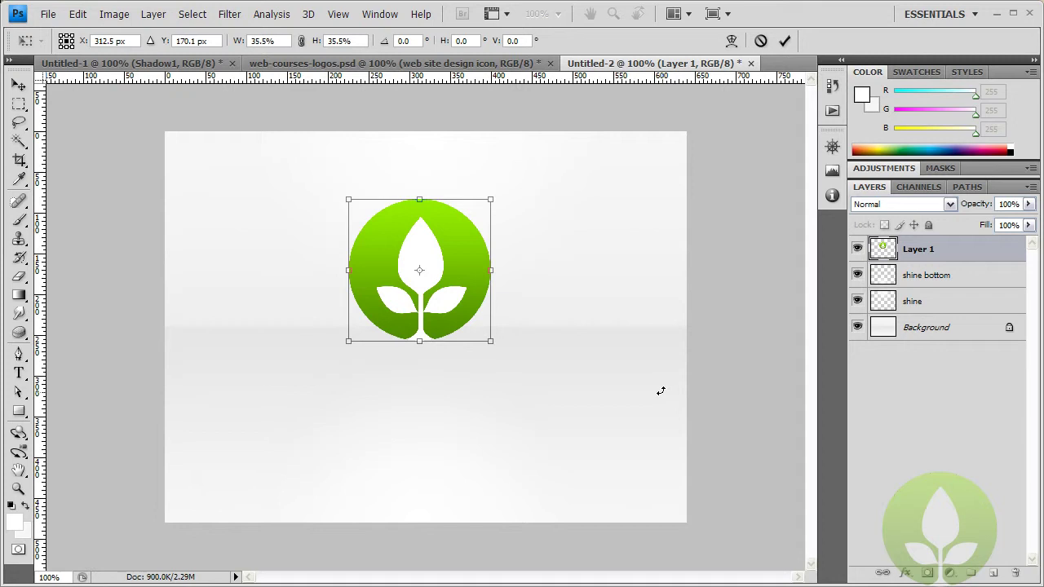
{"action": "key", "text": "Return"}
{"action": "key", "text": "g"}
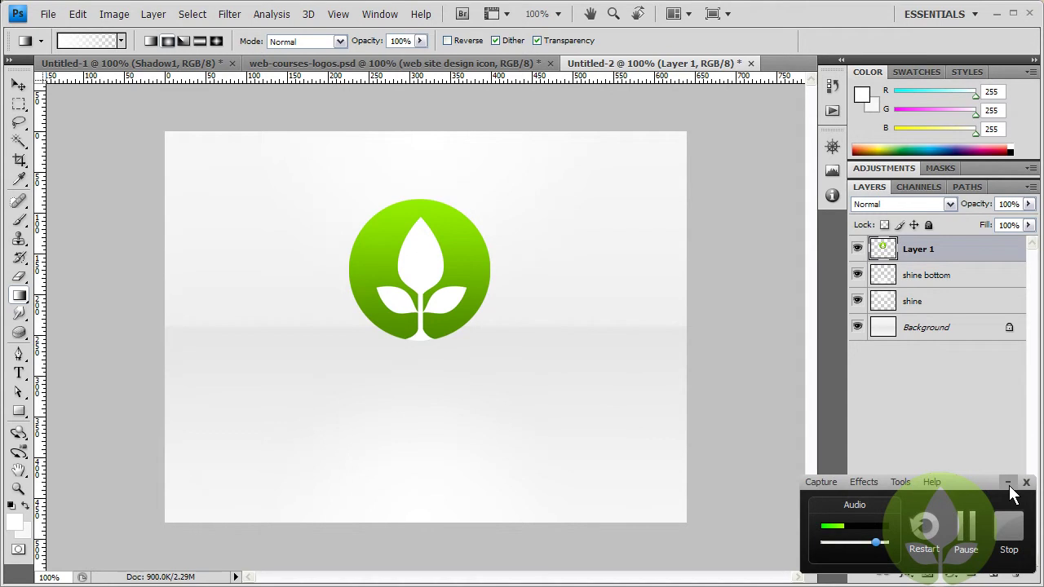
{"action": "left_click", "coordinate": [1009, 484]}
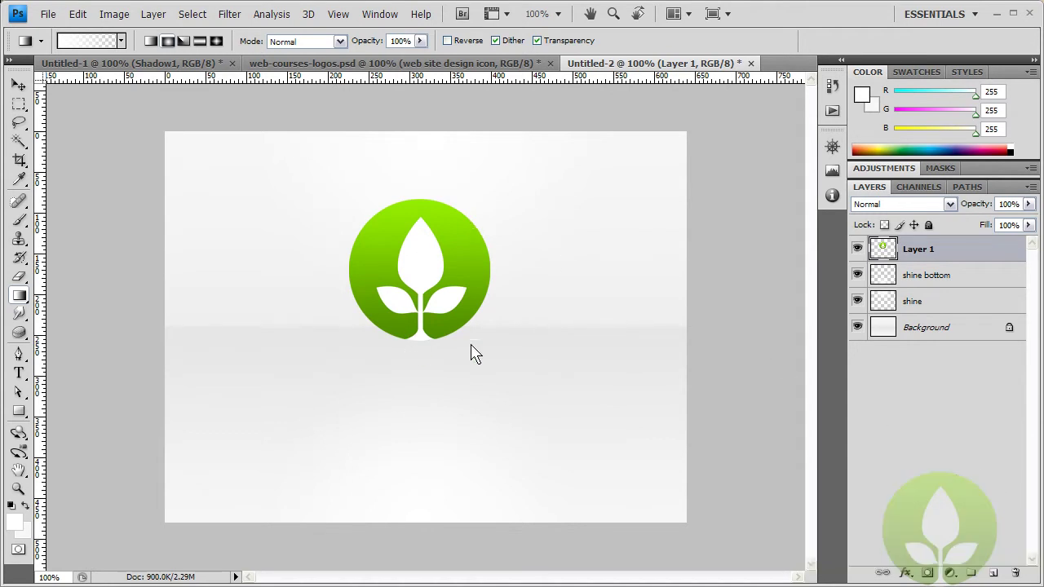
Add a black Multiply drop shadow to the leaf icon layer with 6 px distance, 3% spread and 6 px size
{"action": "right_click", "coordinate": [915, 253]}
{"action": "left_click", "coordinate": [938, 274]}
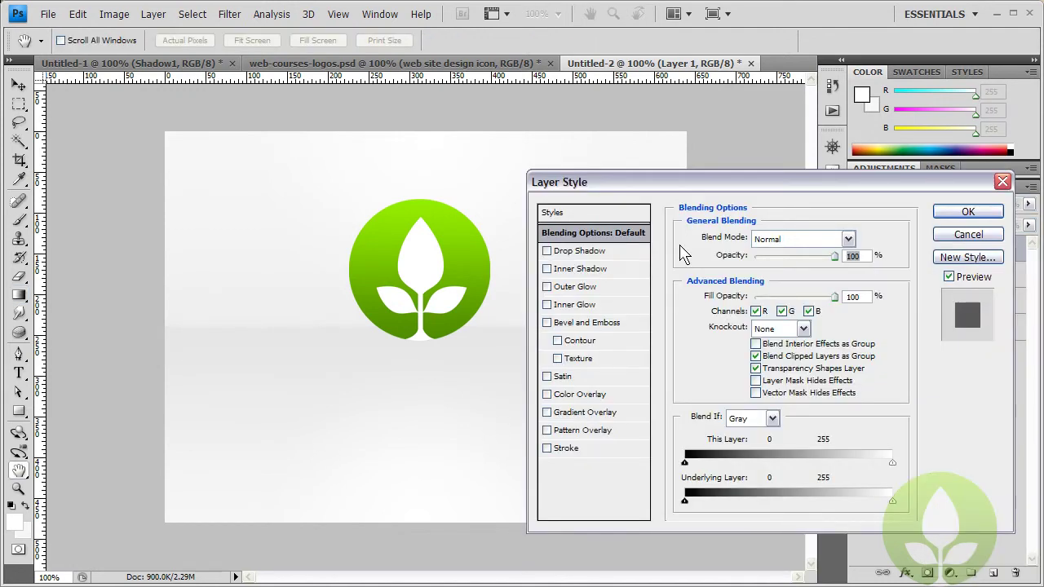
{"action": "left_click", "coordinate": [586, 252]}
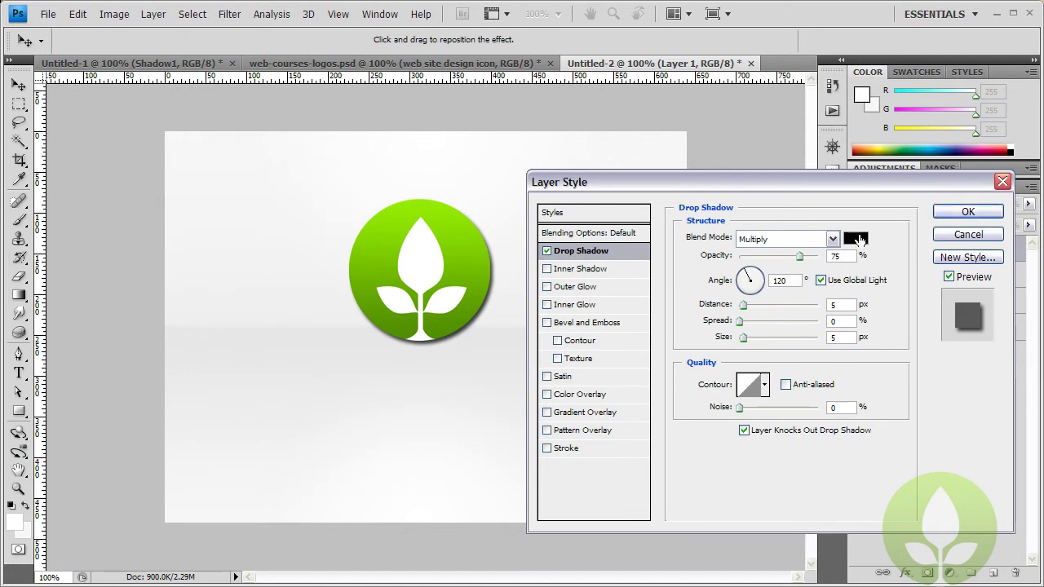
{"action": "left_click_drag", "start_coordinate": [743, 339], "coordinate": [743, 314]}
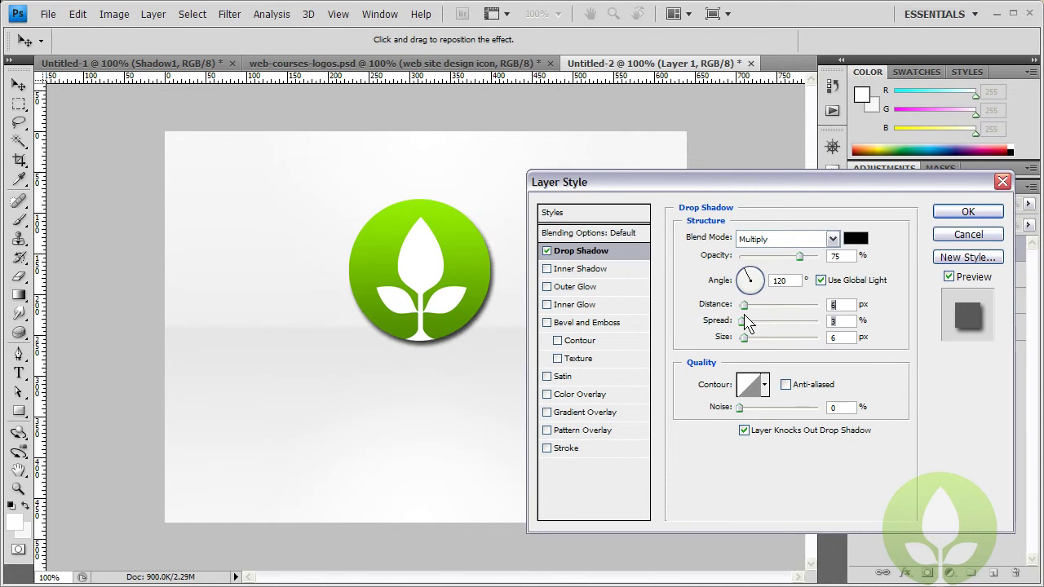
{"action": "left_click", "coordinate": [967, 211]}
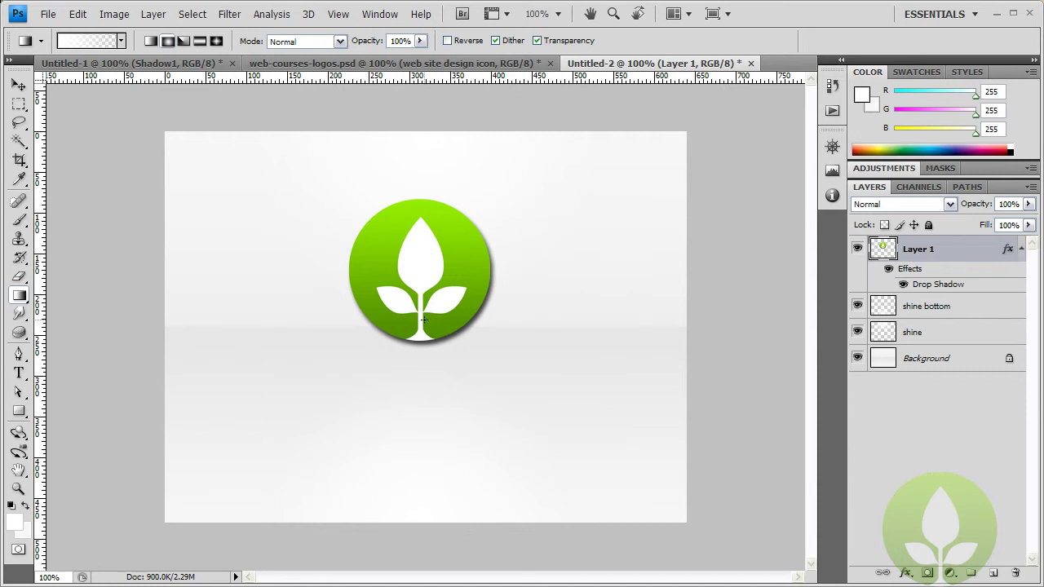
Move the leaf icon layer below the "shine bottom" and "shine" layers, directly above the Background
{"action": "left_click_drag", "start_coordinate": [935, 251], "coordinate": [930, 319]}
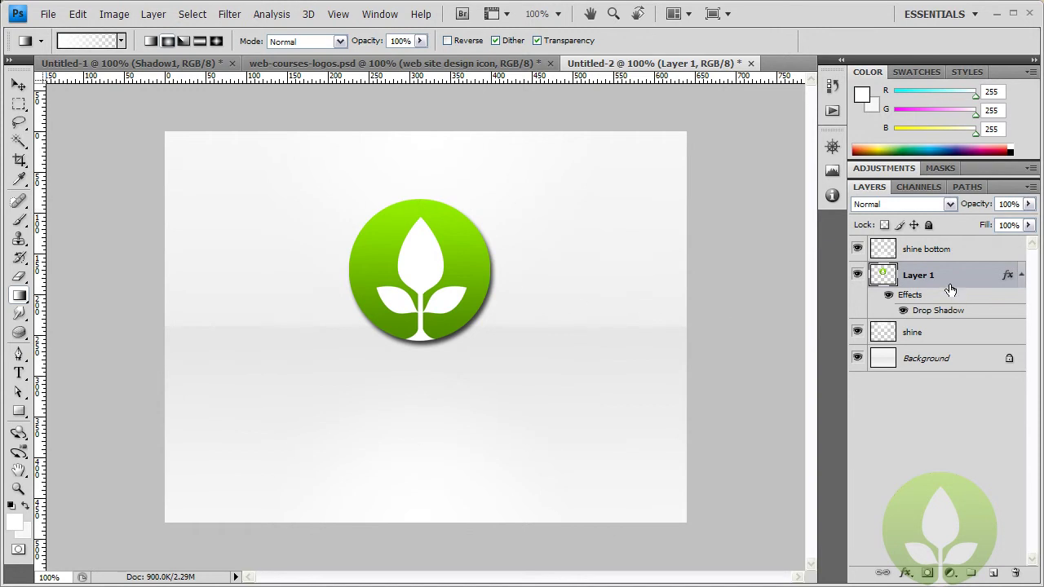
{"action": "left_click_drag", "start_coordinate": [938, 279], "coordinate": [935, 344]}
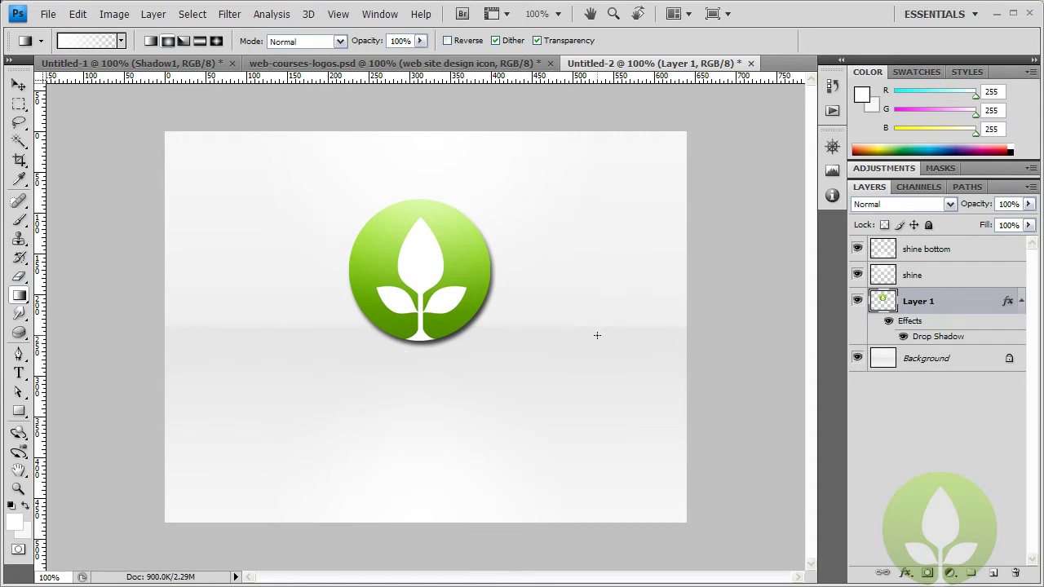
Separate the leaf icon's drop shadow effect into its own layer
{"action": "right_click", "coordinate": [946, 340]}
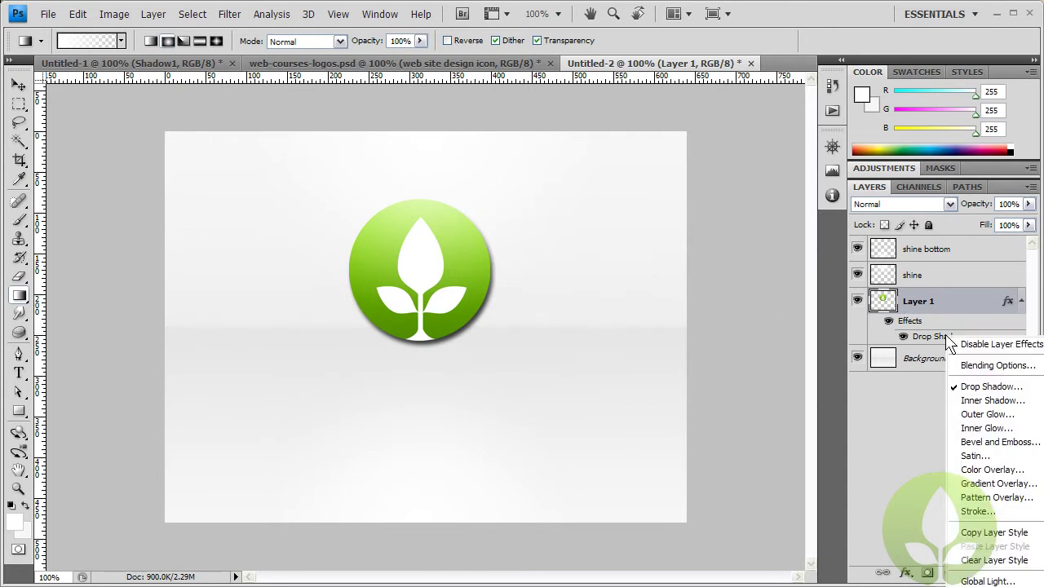
{"action": "left_click", "coordinate": [983, 584]}
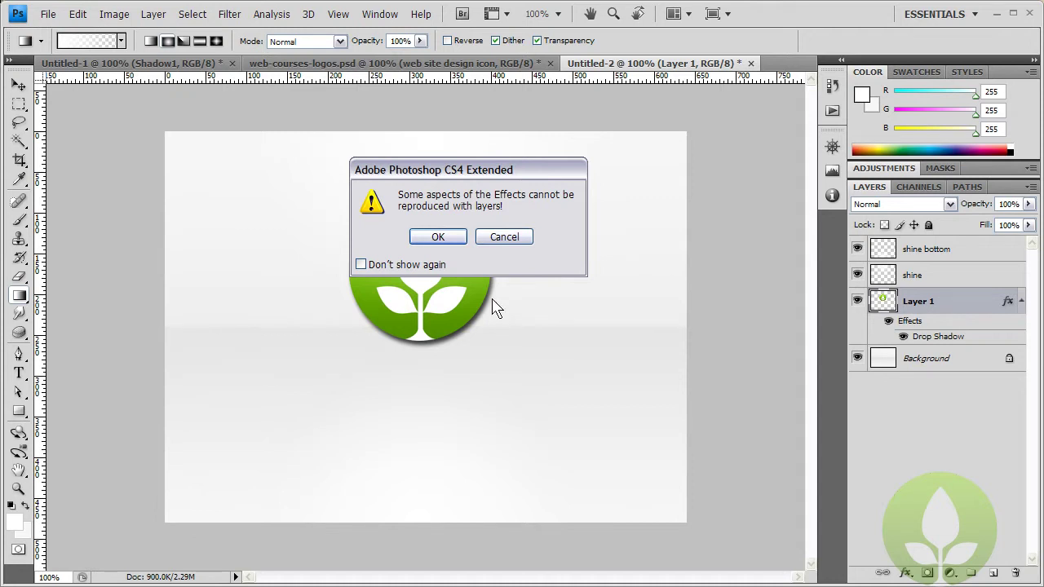
{"action": "left_click", "coordinate": [436, 236]}
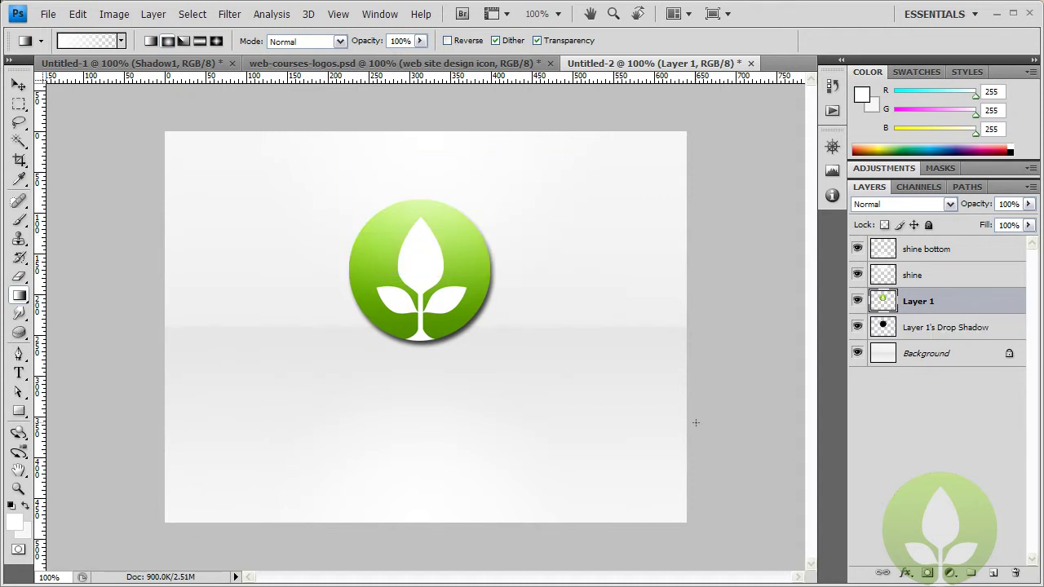
Distort the separated shadow layer into a thin flat ellipse beneath the leaf icon, about 5% of its height
{"action": "left_click", "coordinate": [910, 331]}
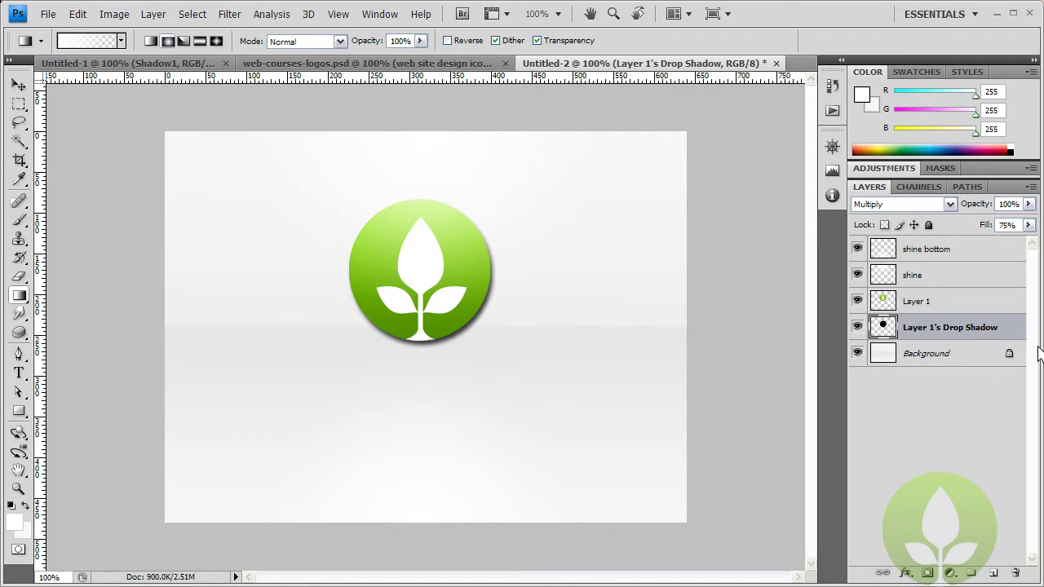
{"action": "left_click", "coordinate": [79, 15]}
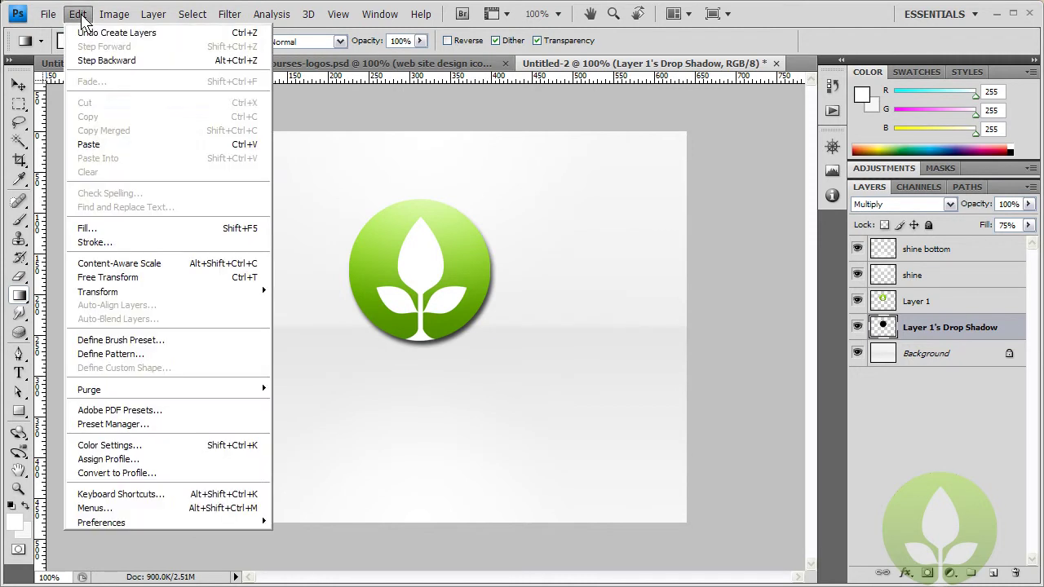
{"action": "mouse_move", "coordinate": [94, 294]}
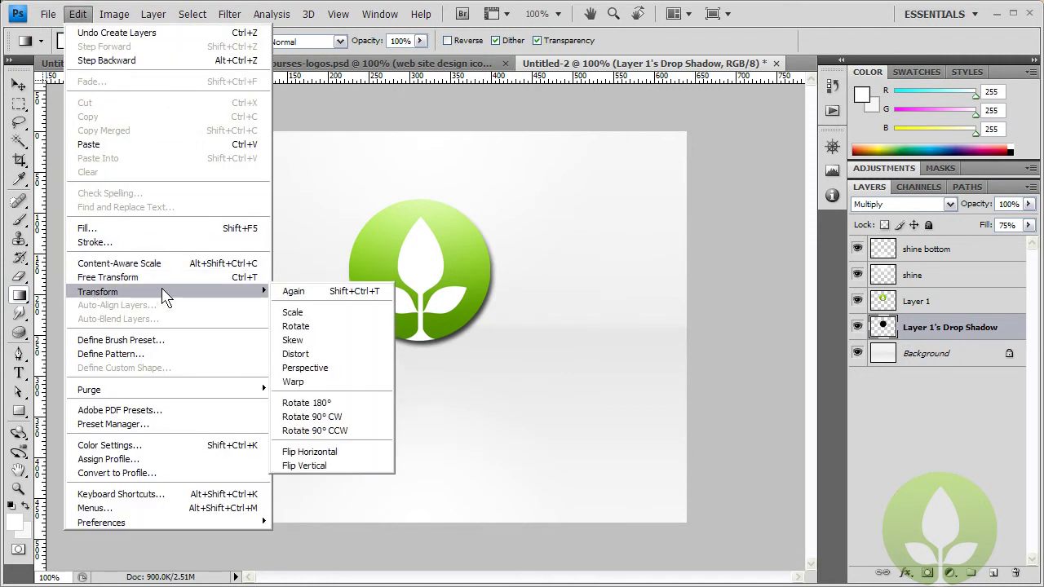
{"action": "left_click", "coordinate": [336, 355]}
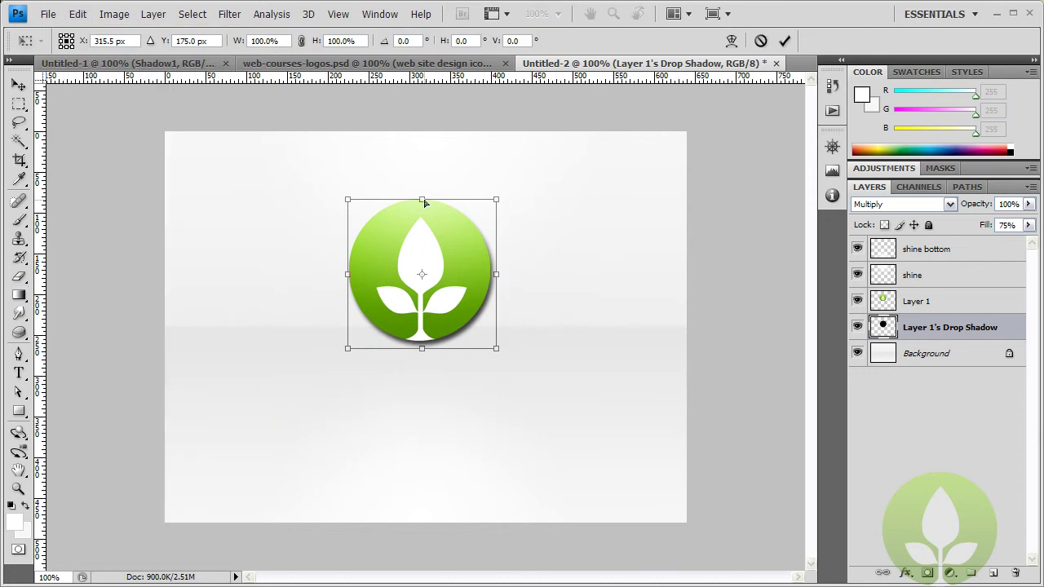
{"action": "left_click_drag", "start_coordinate": [424, 203], "coordinate": [421, 345]}
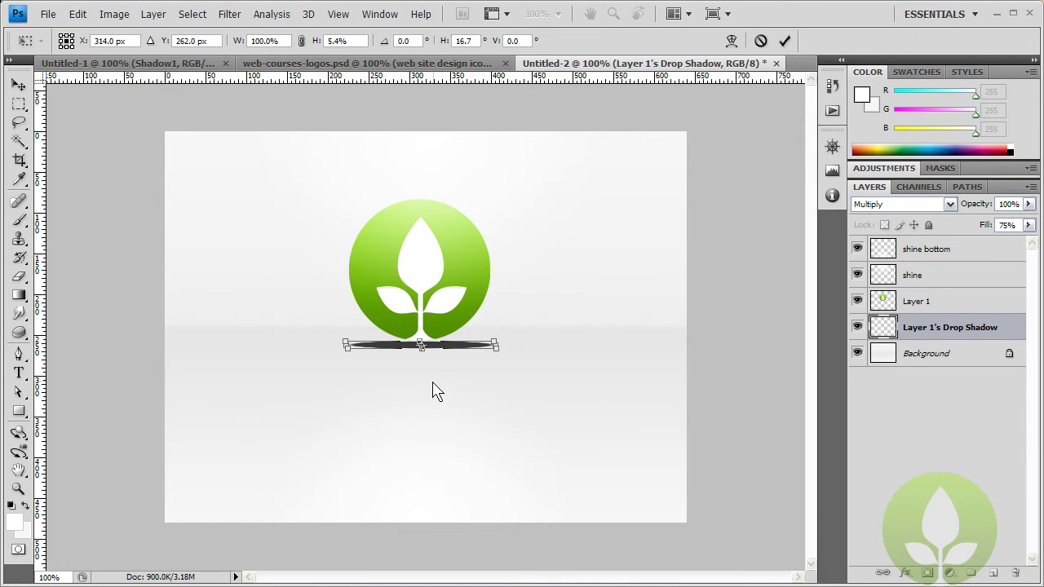
{"action": "left_click_drag", "start_coordinate": [420, 348], "coordinate": [417, 348]}
{"action": "key", "text": "Return"}
{"action": "key", "text": "g"}
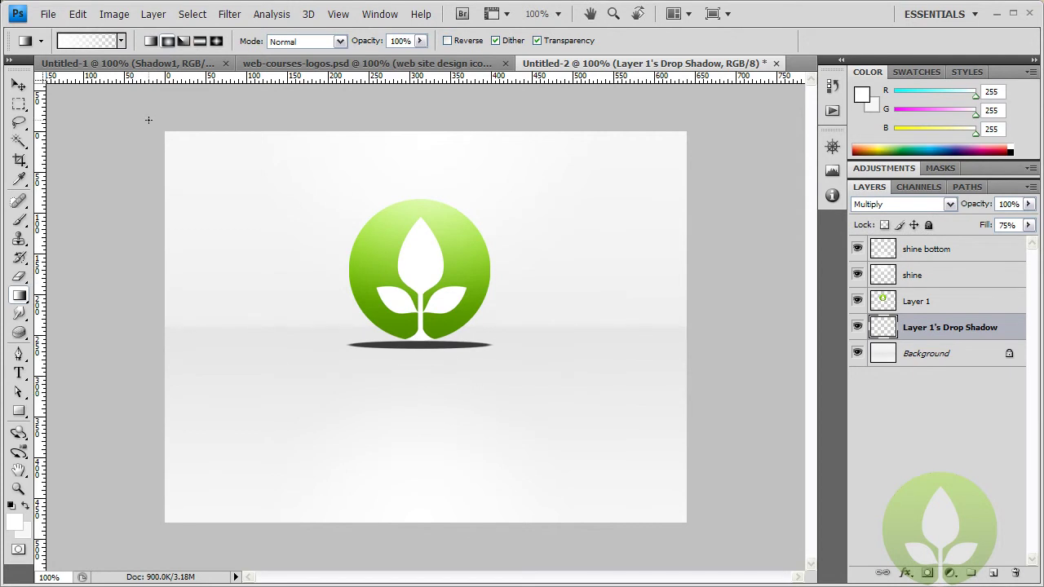
Nudge the flattened shadow several pixels down and slightly right so it sits just below the leaf icon
{"action": "left_click", "coordinate": [19, 84]}
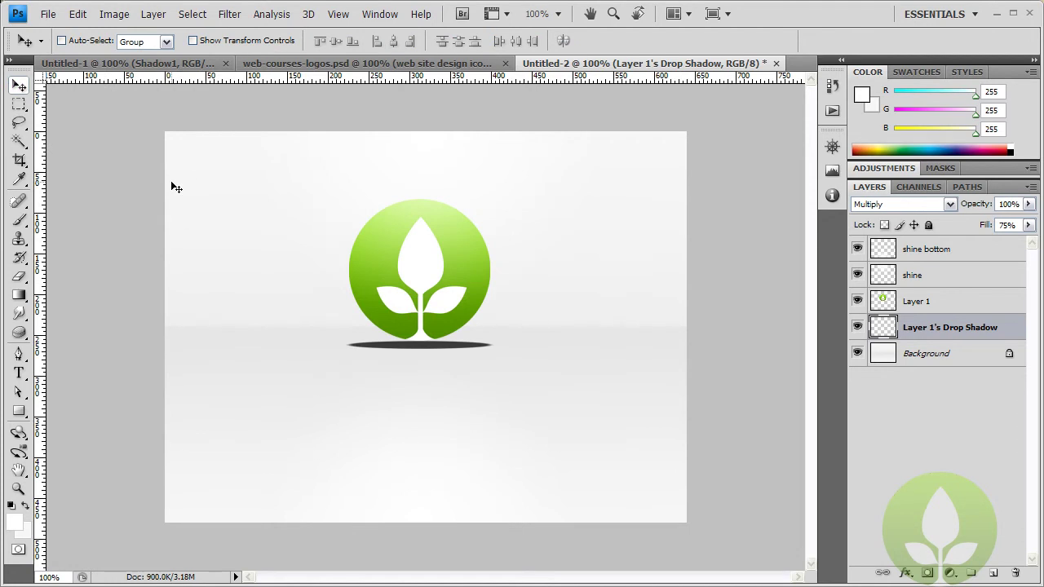
{"action": "key", "text": "Down"}
{"action": "key", "text": "Down"}
{"action": "key", "text": "Down"}
{"action": "key", "text": "Down"}
{"action": "key", "text": "Down"}
{"action": "key", "text": "Down"}
{"action": "key", "text": "Down"}
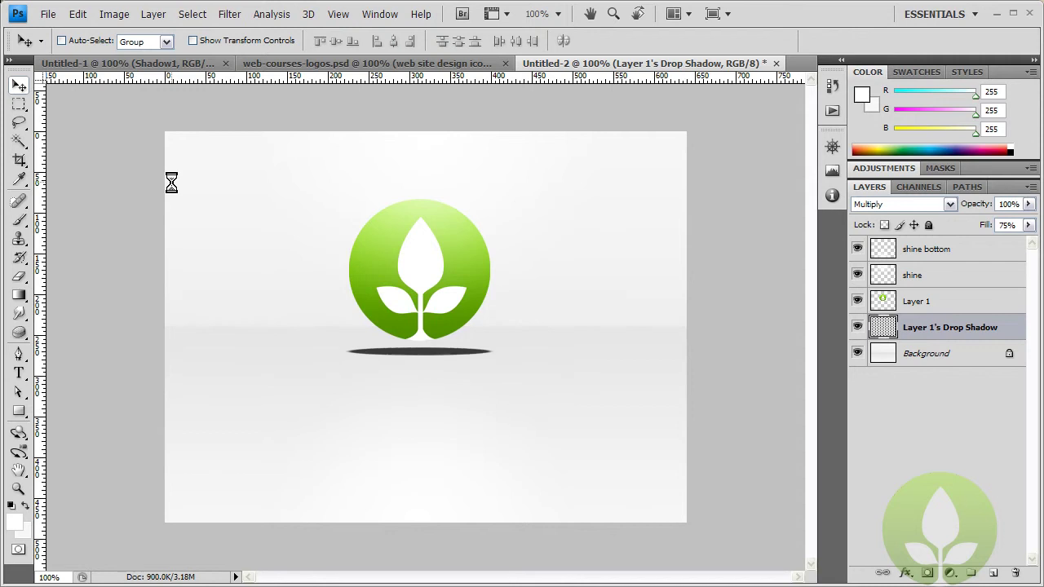
{"action": "key", "text": "Right"}
{"action": "key", "text": "Right"}
{"action": "key", "text": "Down"}
{"action": "key", "text": "Down"}
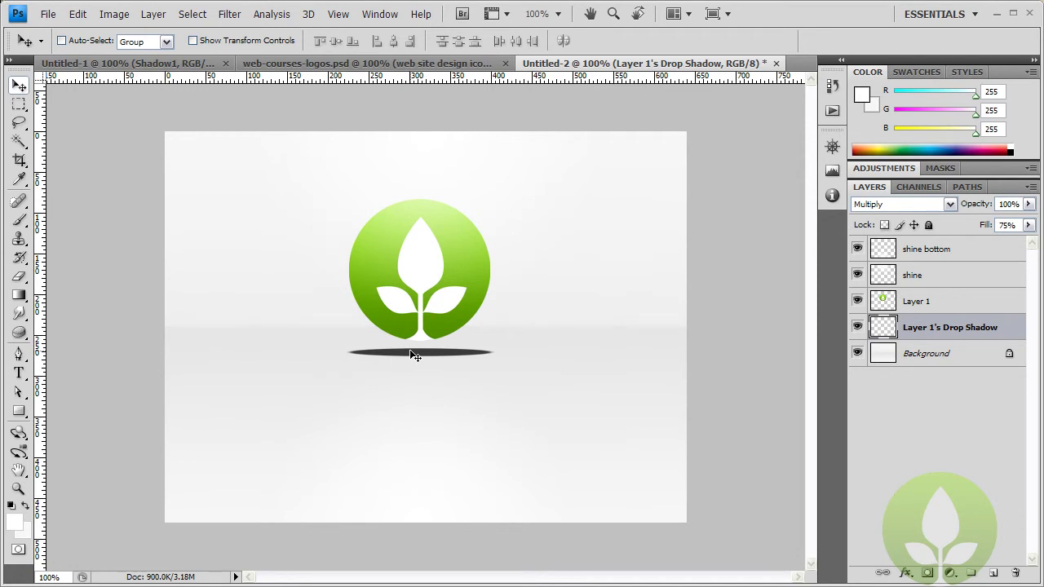
Narrow the flattened shadow from both ends to 72.7% width, keeping it roughly centred beneath the leaf icon
{"action": "key", "text": "ctrl+t"}
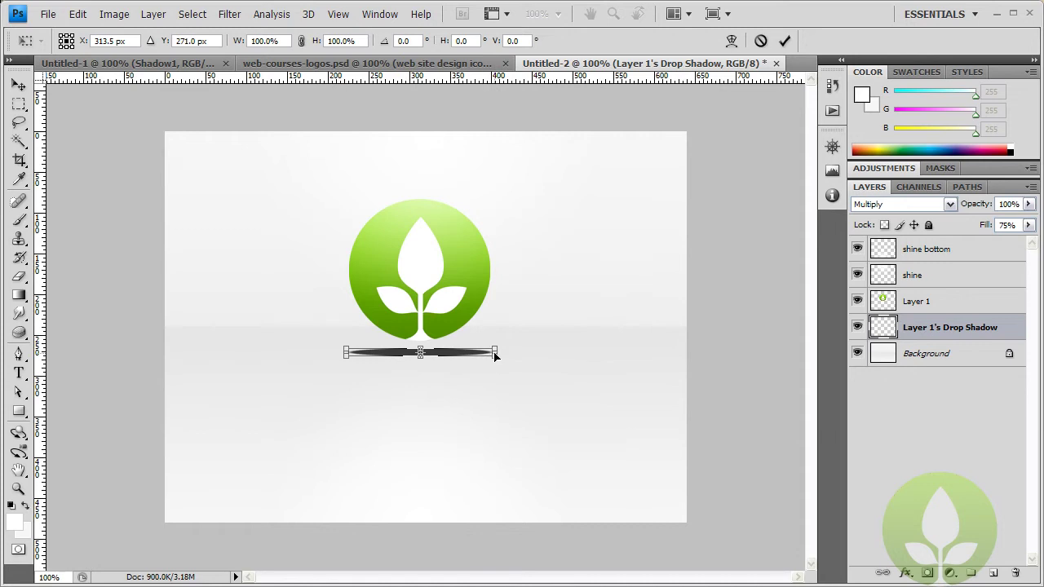
{"action": "left_click_drag", "start_coordinate": [497, 352], "coordinate": [473, 353]}
{"action": "left_click_drag", "start_coordinate": [346, 352], "coordinate": [359, 352]}
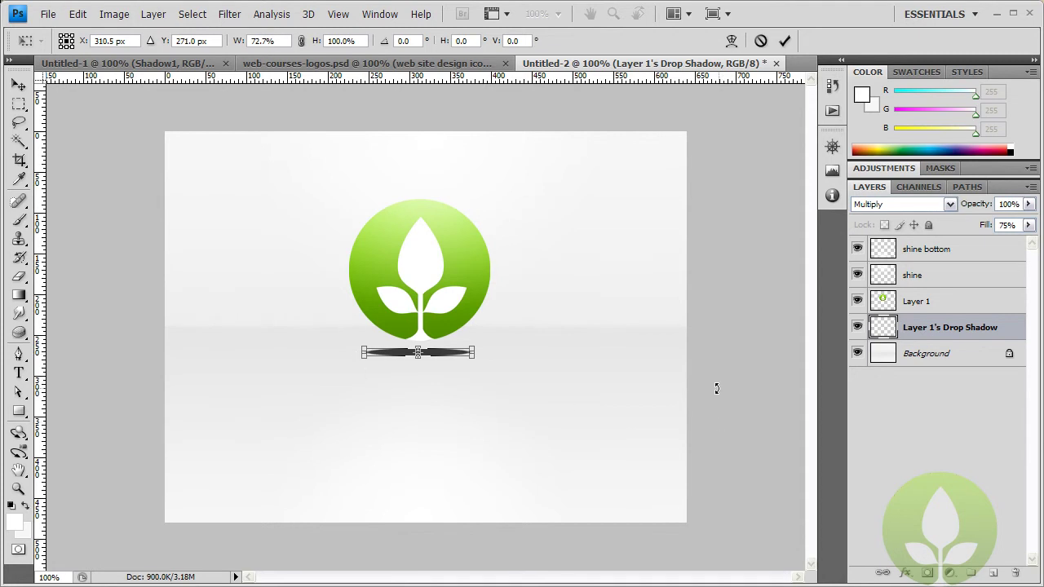
{"action": "key", "text": "Return"}
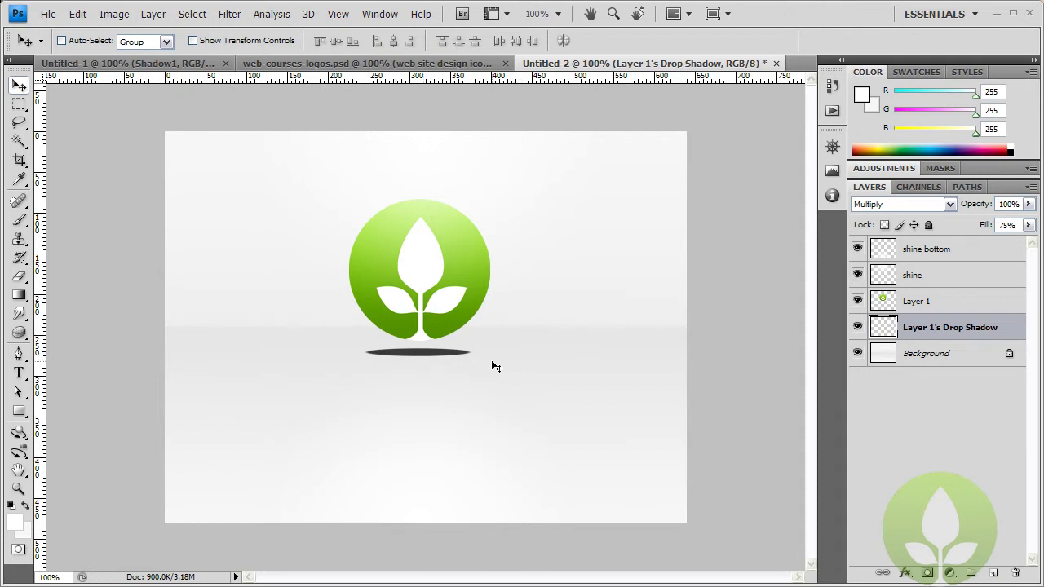
Set the flattened shadow layer's opacity to 20%
{"action": "left_click", "coordinate": [1028, 204]}
{"action": "left_click_drag", "start_coordinate": [966, 217], "coordinate": [961, 223]}
{"action": "left_click", "coordinate": [1003, 204]}
{"action": "type", "text": "20"}
{"action": "key", "text": "Return"}
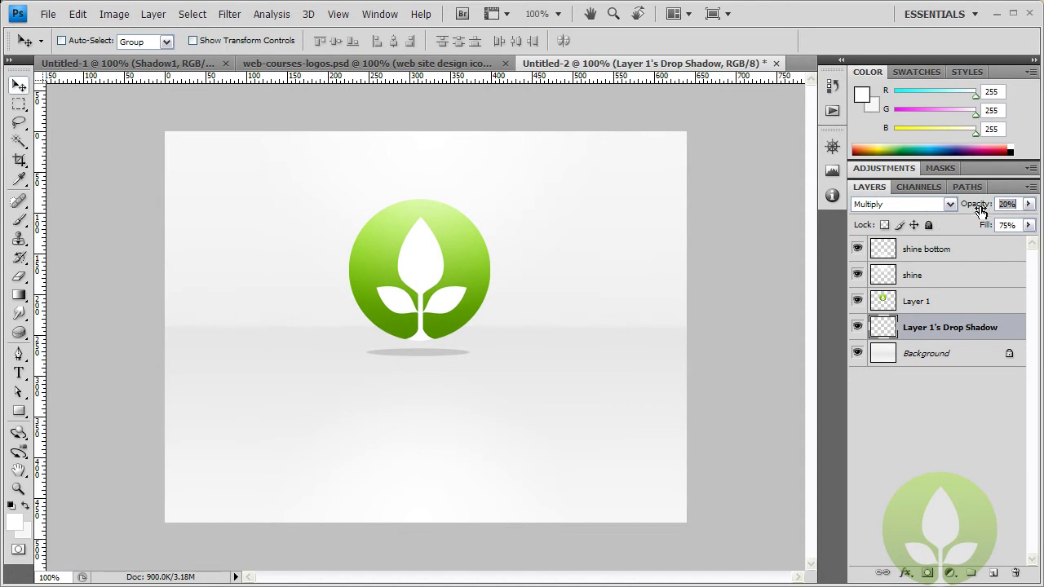
Delete the layer "Layer 1's Drop Shadow"
{"action": "left_click", "coordinate": [919, 329]}
{"action": "right_click", "coordinate": [949, 327]}
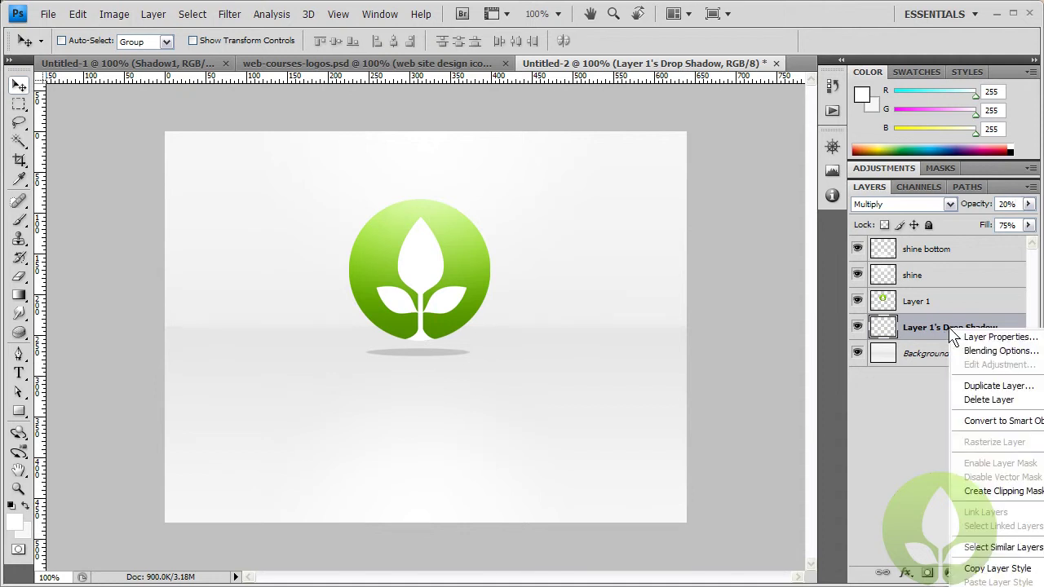
{"action": "left_click", "coordinate": [988, 400]}
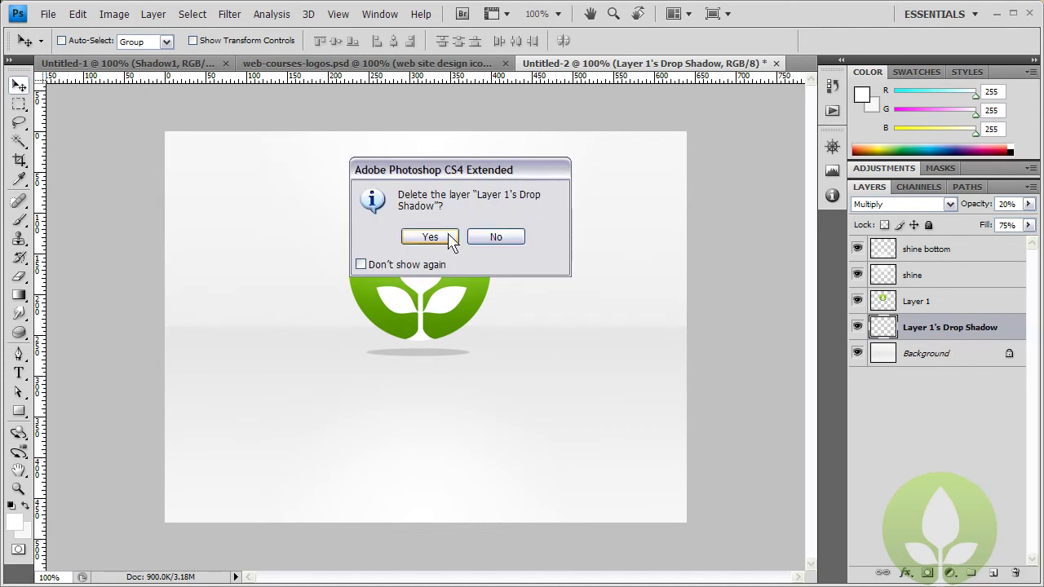
{"action": "key", "text": "Return"}
Add a Drop Shadow effect with default settings to Layer 1, the green leaf icon
{"action": "left_click", "coordinate": [909, 301]}
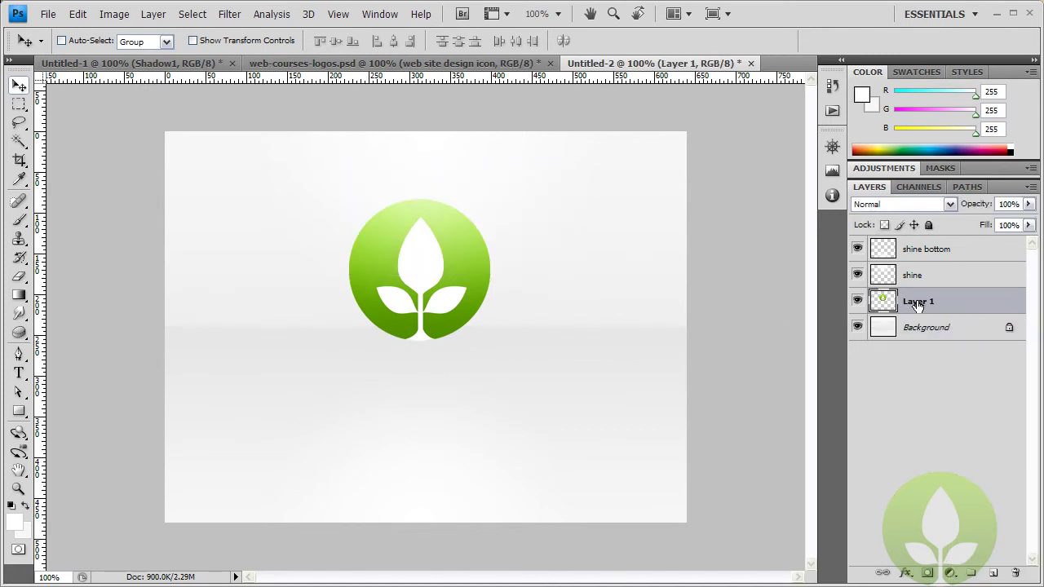
{"action": "double_click", "coordinate": [914, 304]}
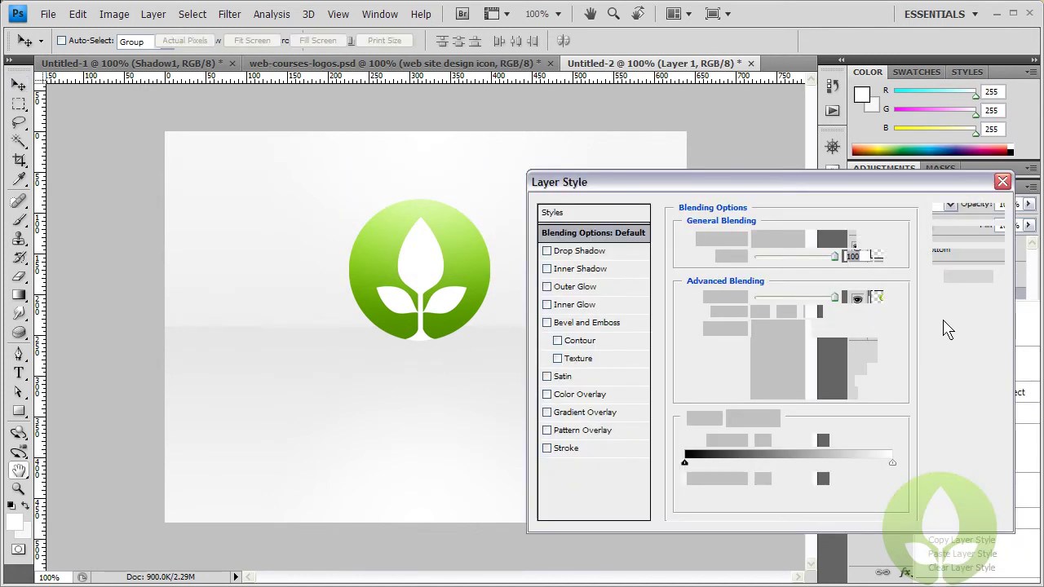
{"action": "left_click", "coordinate": [582, 253]}
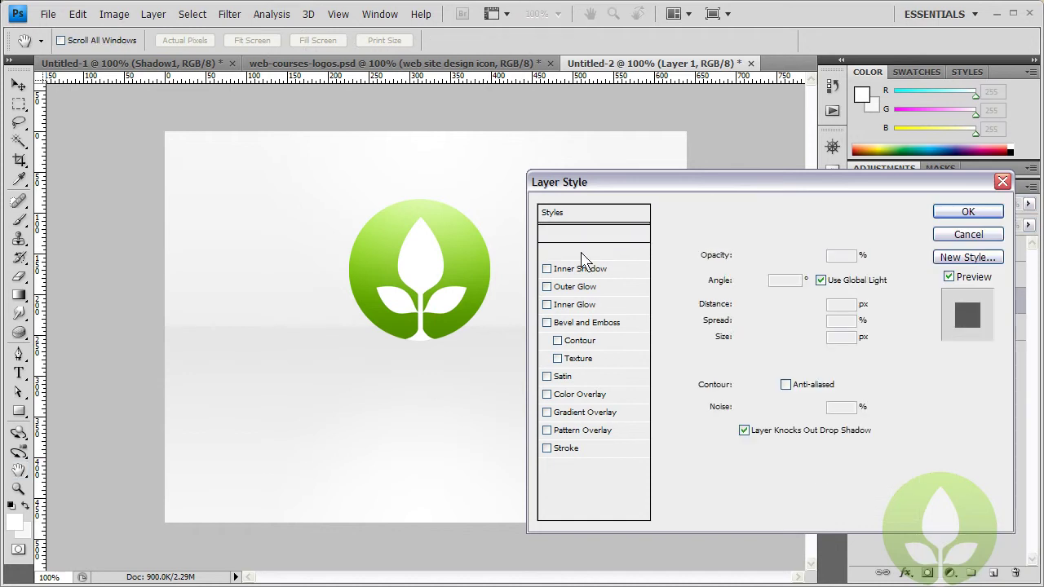
{"action": "left_click", "coordinate": [962, 213]}
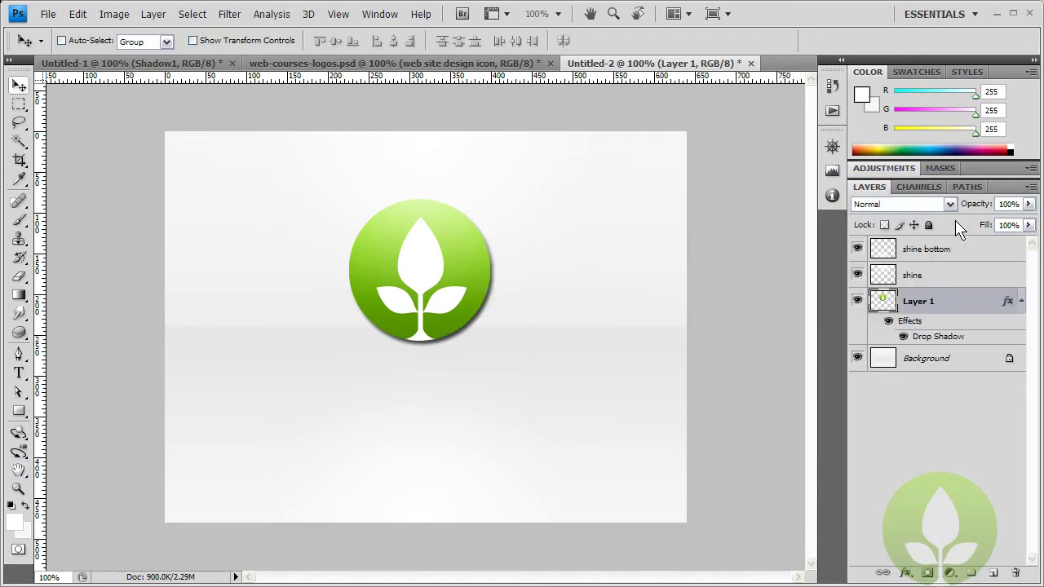
Separate Layer 1's drop shadow effect into its own layer
{"action": "right_click", "coordinate": [927, 341]}
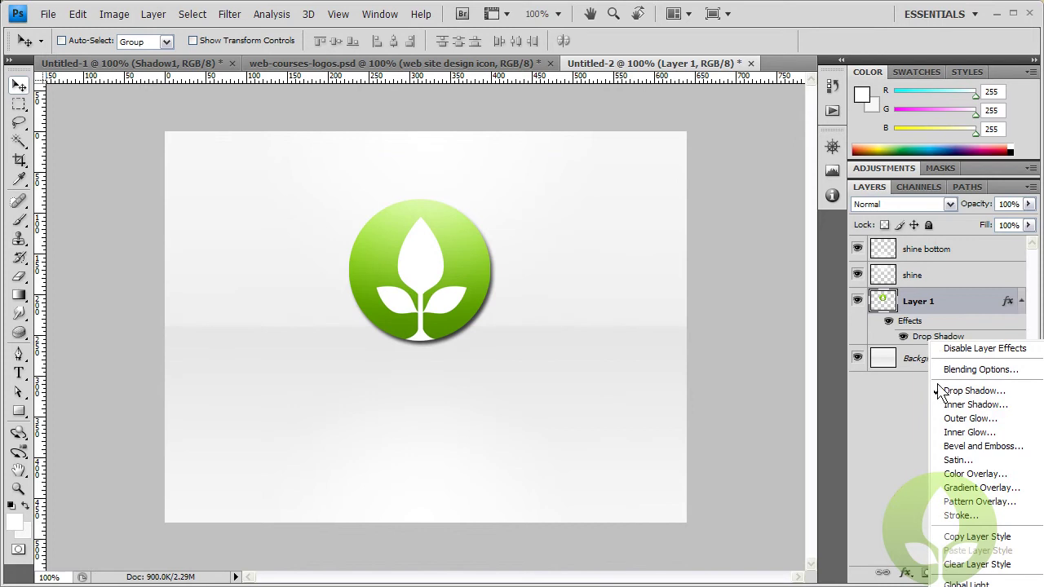
{"action": "left_click", "coordinate": [971, 586]}
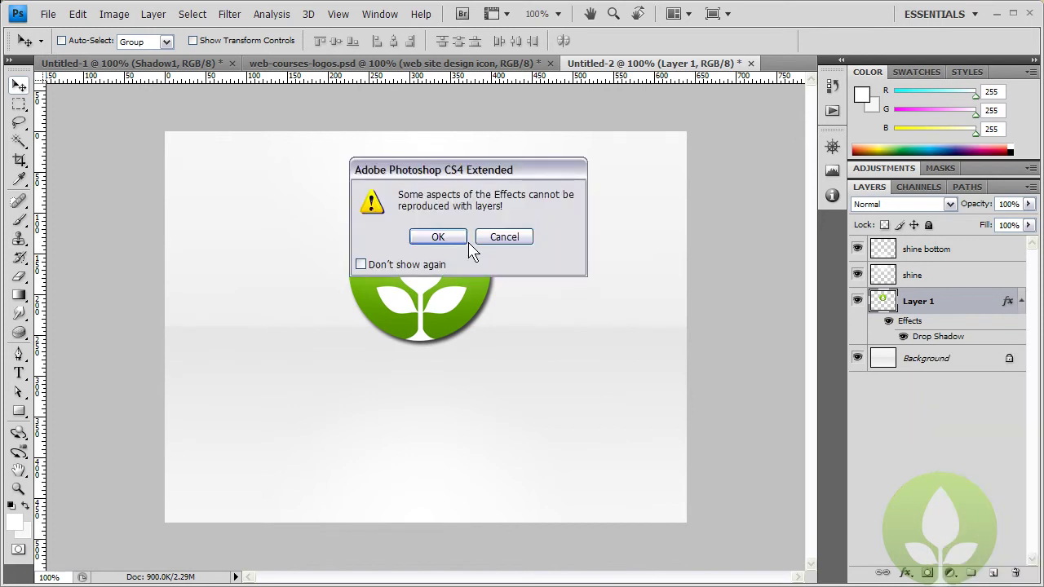
{"action": "left_click", "coordinate": [434, 237]}
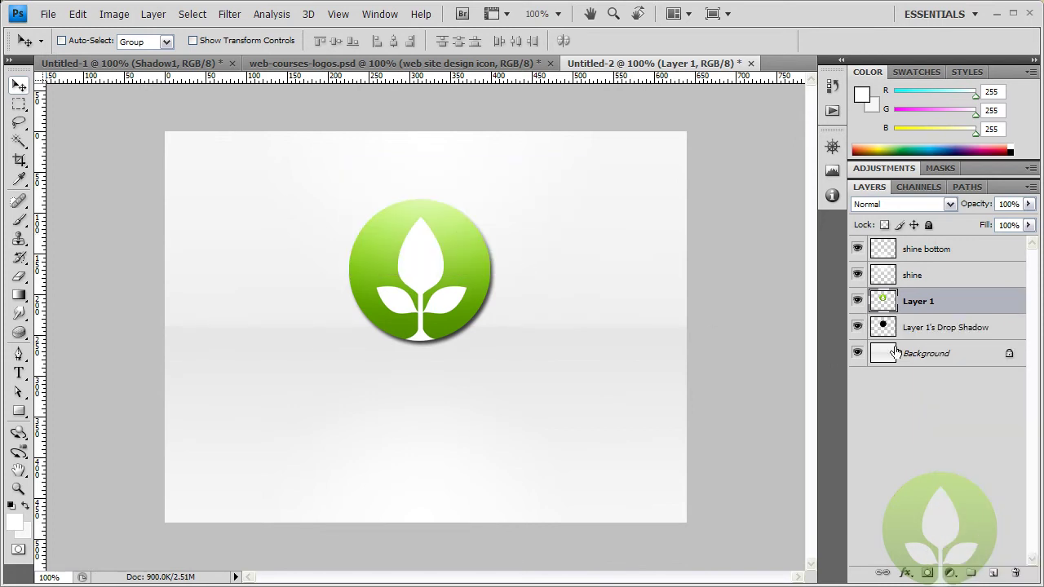
Distort the layer "Layer 1's Drop Shadow" from its upper edge down to 4.4% height, flattening it at the icon's base
{"action": "left_click", "coordinate": [936, 328]}
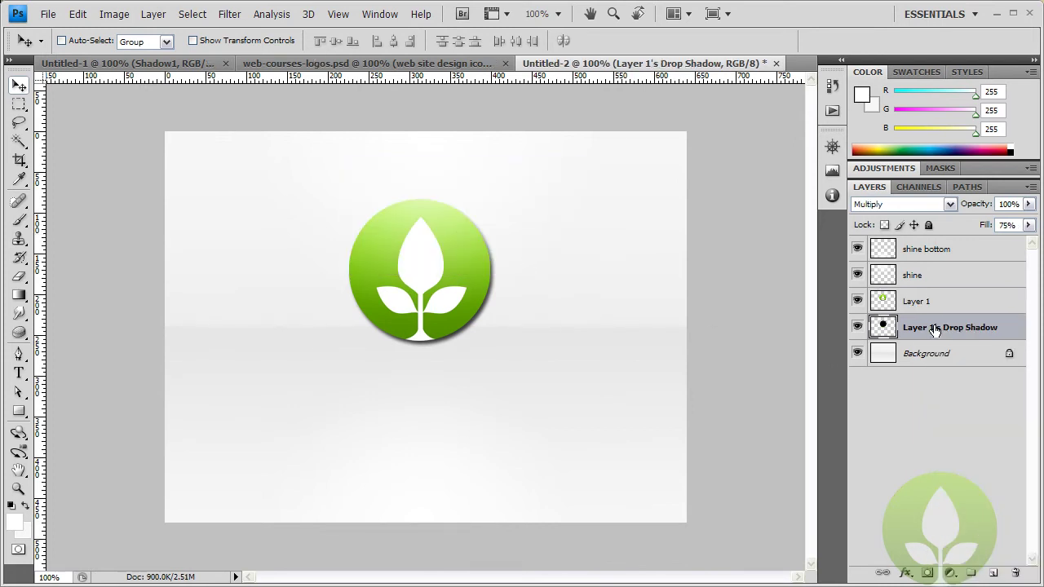
{"action": "left_click", "coordinate": [83, 15]}
{"action": "mouse_move", "coordinate": [155, 292]}
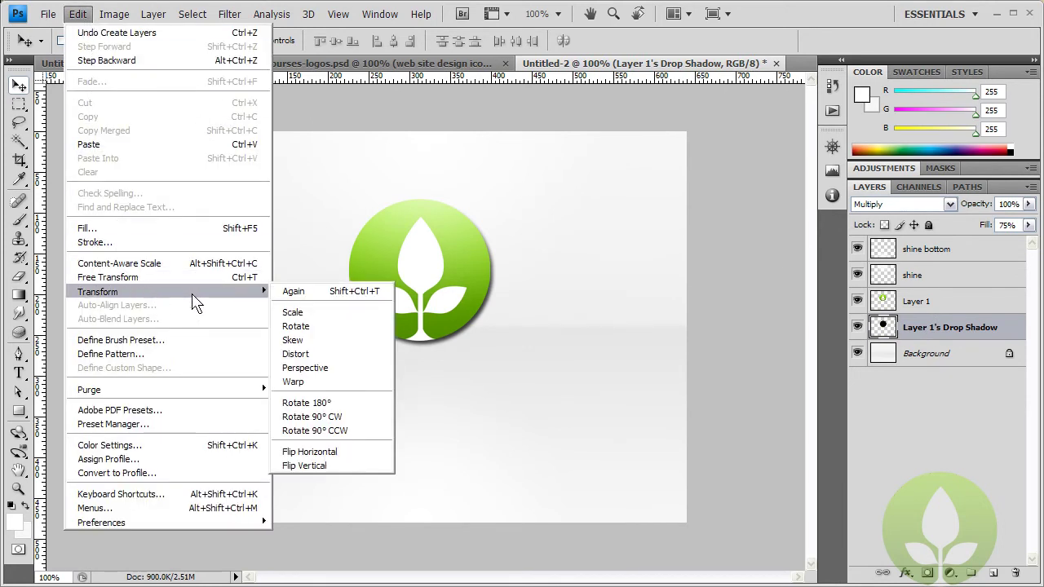
{"action": "left_click", "coordinate": [318, 355]}
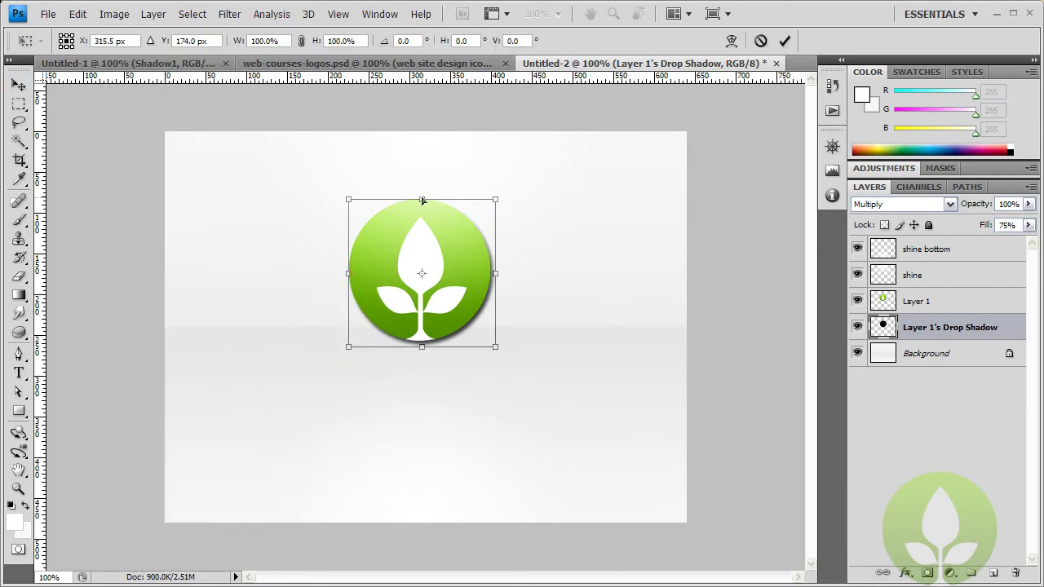
{"action": "left_click_drag", "start_coordinate": [423, 199], "coordinate": [422, 346]}
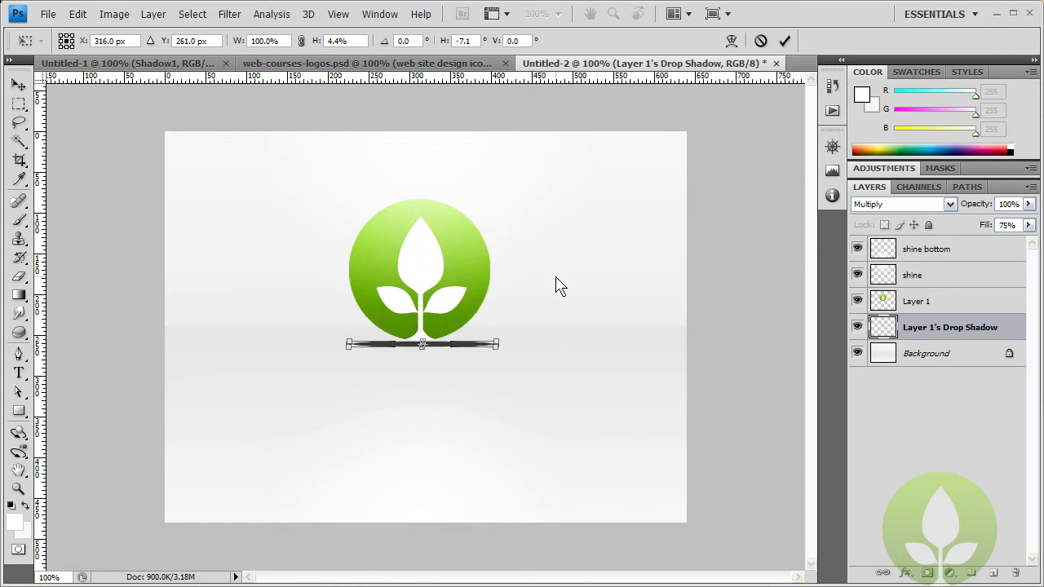
{"action": "key", "text": "Return"}
Narrow the flattened shadow to 75.8% width, centred just below the icon, and set its layer opacity to 20%
{"action": "key", "text": "ctrl+t"}
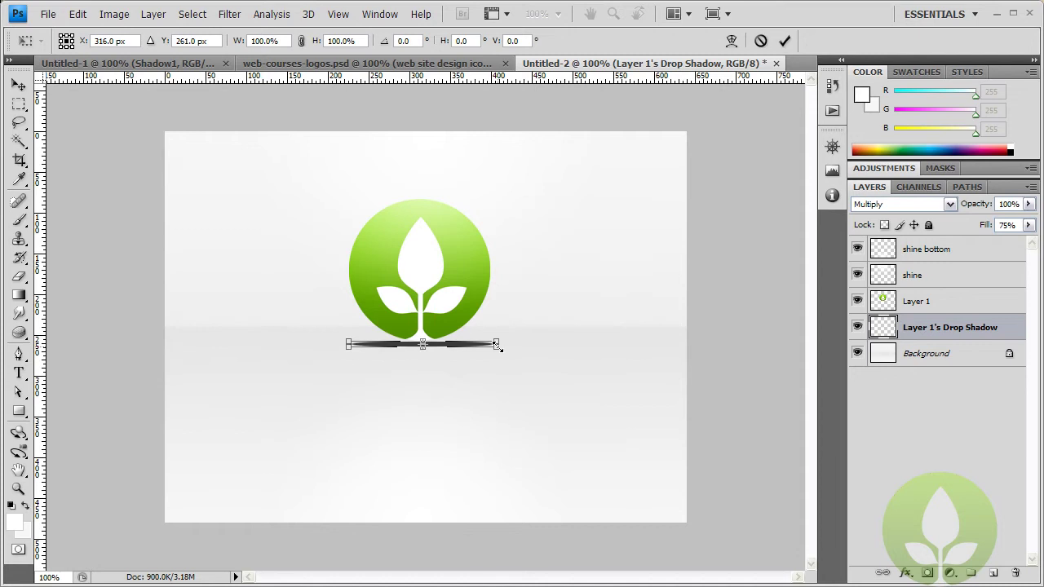
{"action": "left_click_drag", "start_coordinate": [497, 346], "coordinate": [454, 343]}
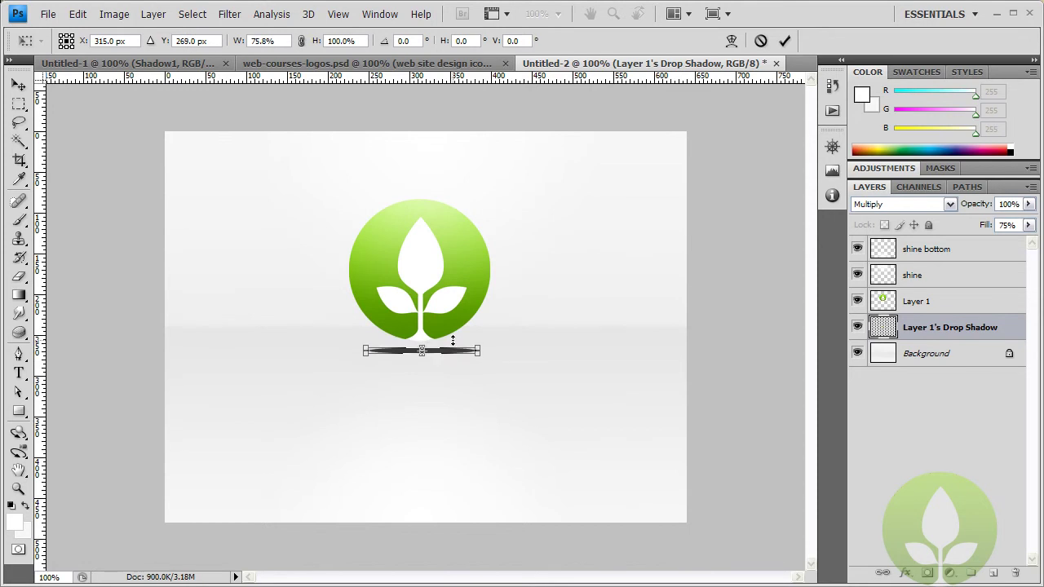
{"action": "key", "text": "Return"}
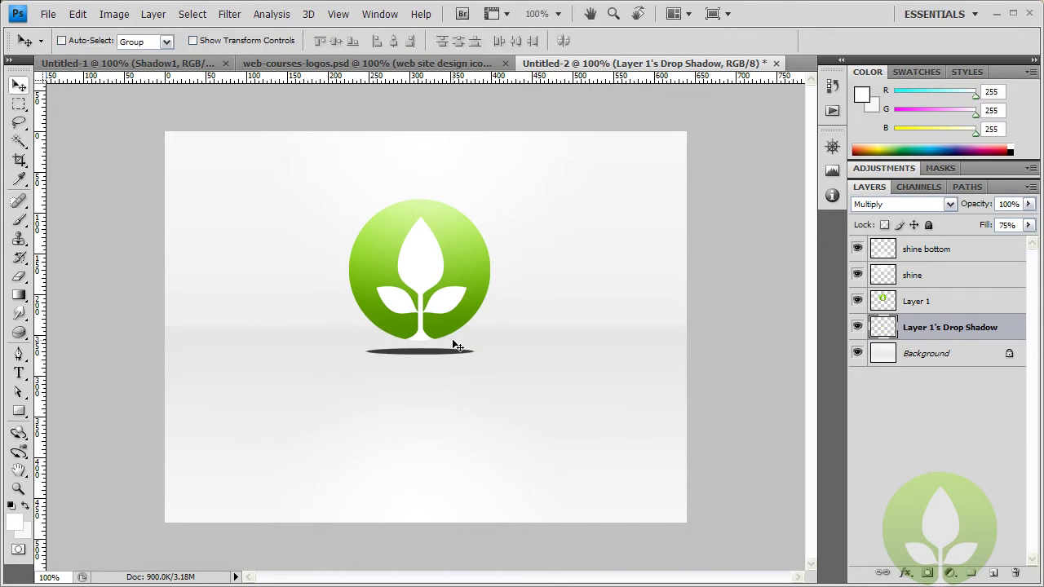
{"action": "left_click_drag", "start_coordinate": [1029, 204], "coordinate": [965, 226]}
Rename Layer 1 as "logo" and its drop shadow layer as "shadow"
{"action": "double_click", "coordinate": [921, 301]}
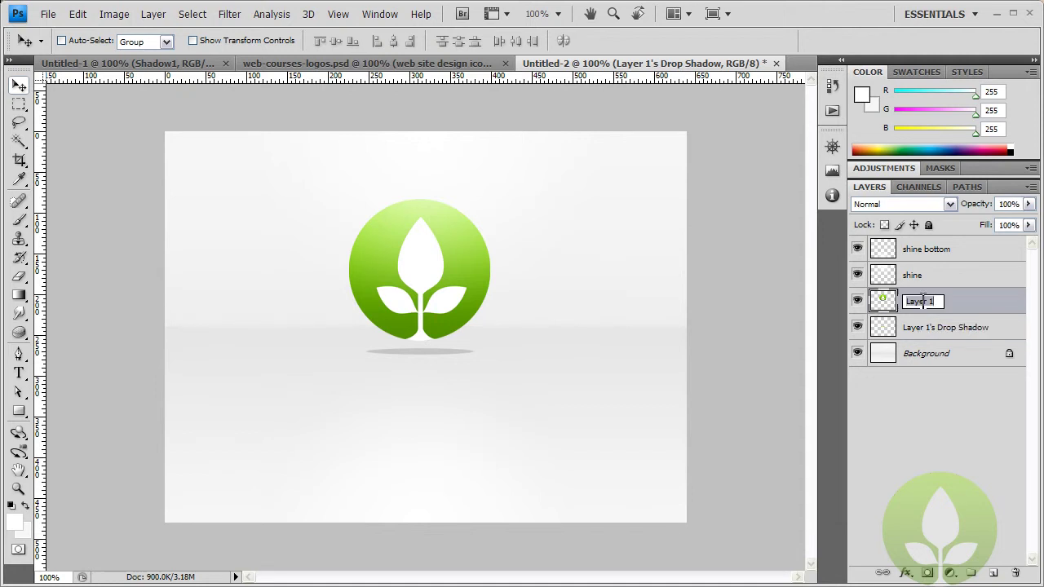
{"action": "type", "text": "logo"}
{"action": "key", "text": "Return"}
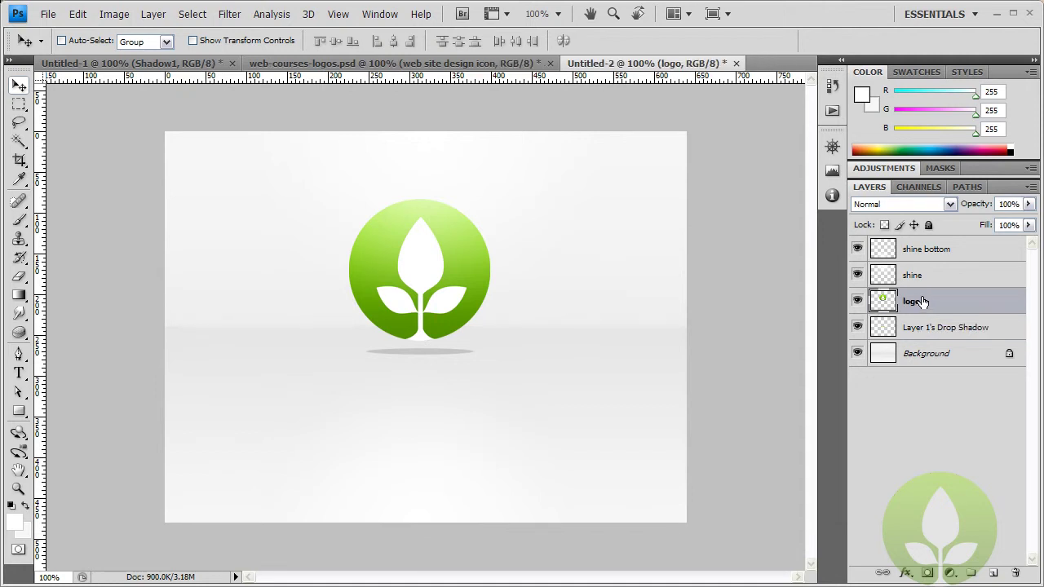
{"action": "double_click", "coordinate": [926, 329]}
{"action": "type", "text": "shadow"}
{"action": "key", "text": "Return"}
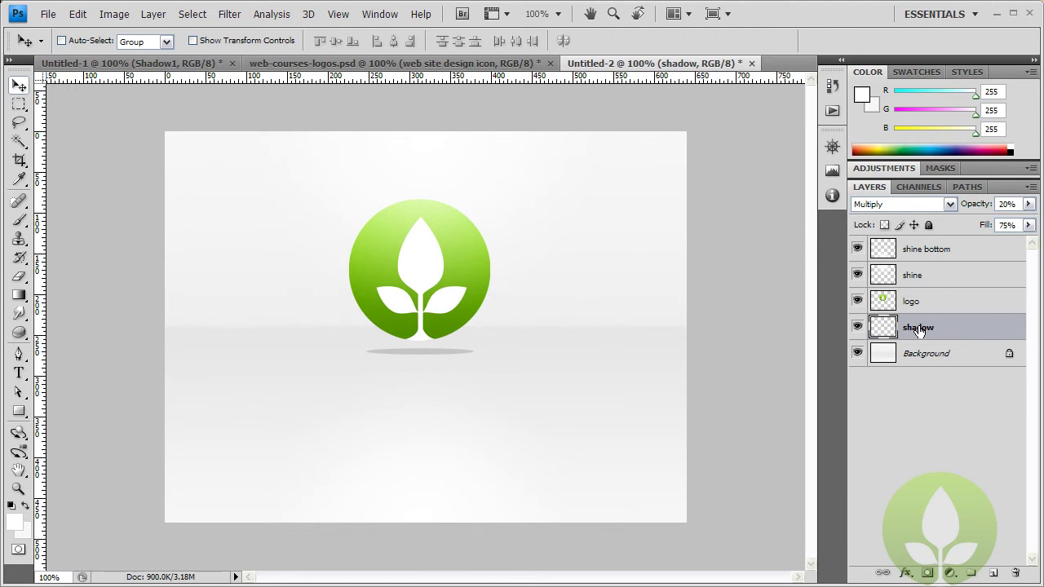
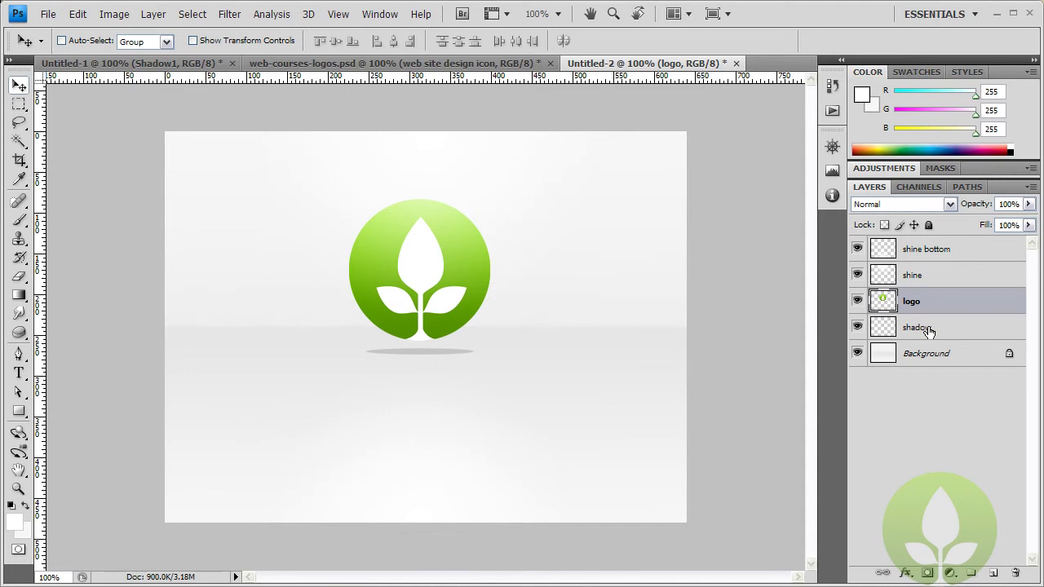
Group the logo and shadow layers under the name "Logo" and hide the group
{"action": "left_click", "coordinate": [924, 331], "text": "shift"}
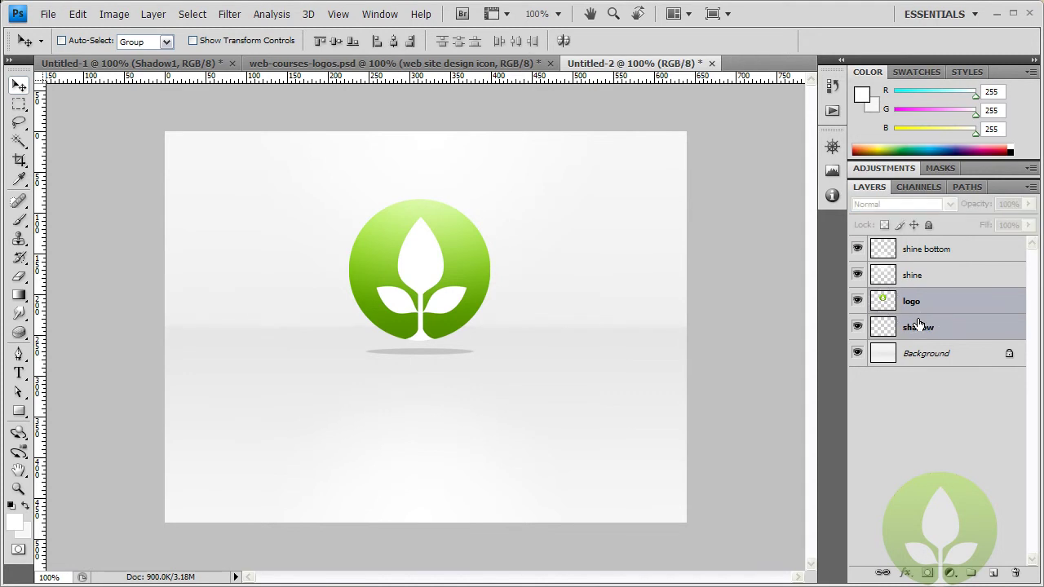
{"action": "key", "text": "ctrl+g"}
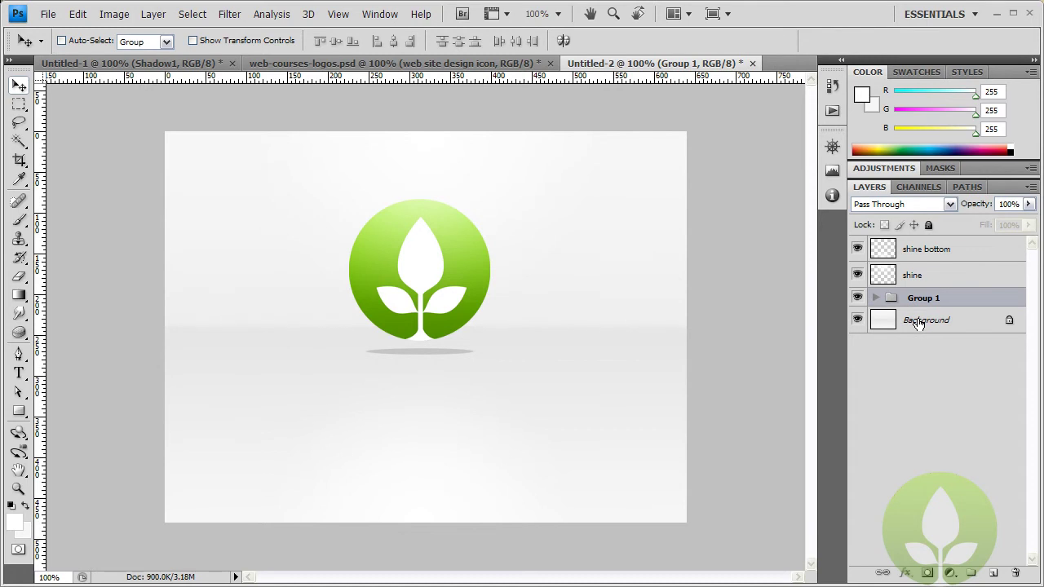
{"action": "double_click", "coordinate": [924, 297]}
{"action": "type", "text": "Logo"}
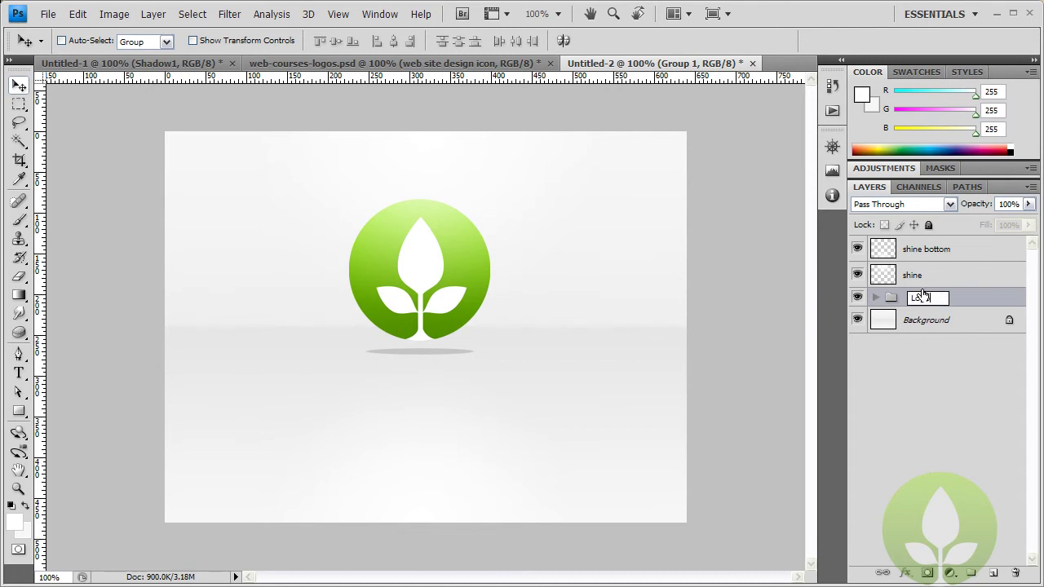
{"action": "key", "text": "Return"}
{"action": "left_click", "coordinate": [856, 297]}
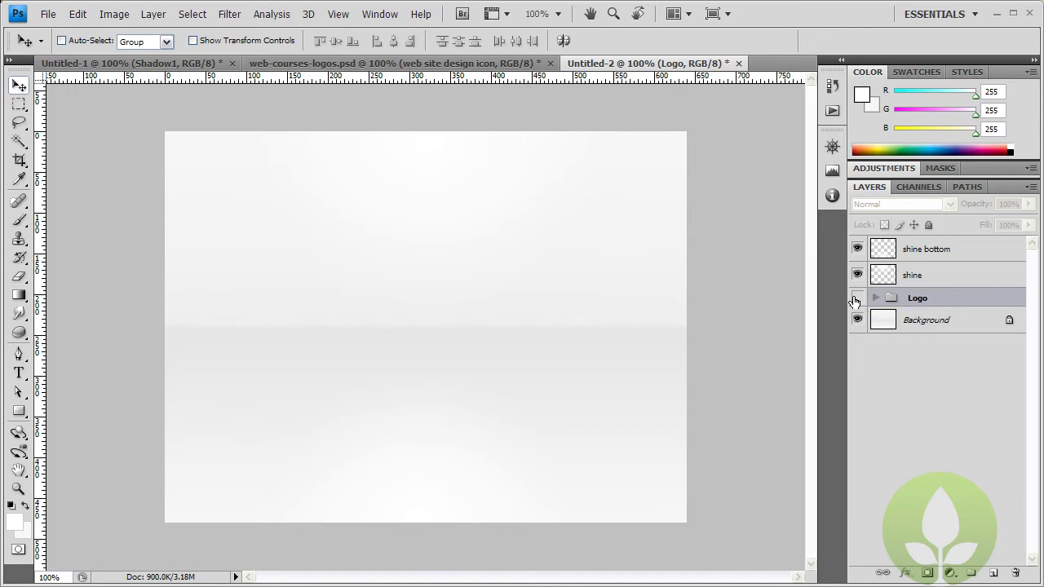
Add the text "WCB" in dark grey (RGB 97, 97, 97), DIN Alternate Black 24 pt, left of the canvas centre
{"action": "left_click", "coordinate": [19, 373]}
{"action": "left_click", "coordinate": [498, 41]}
{"action": "left_click_drag", "start_coordinate": [318, 235], "coordinate": [303, 234]}
{"action": "left_click", "coordinate": [679, 96]}
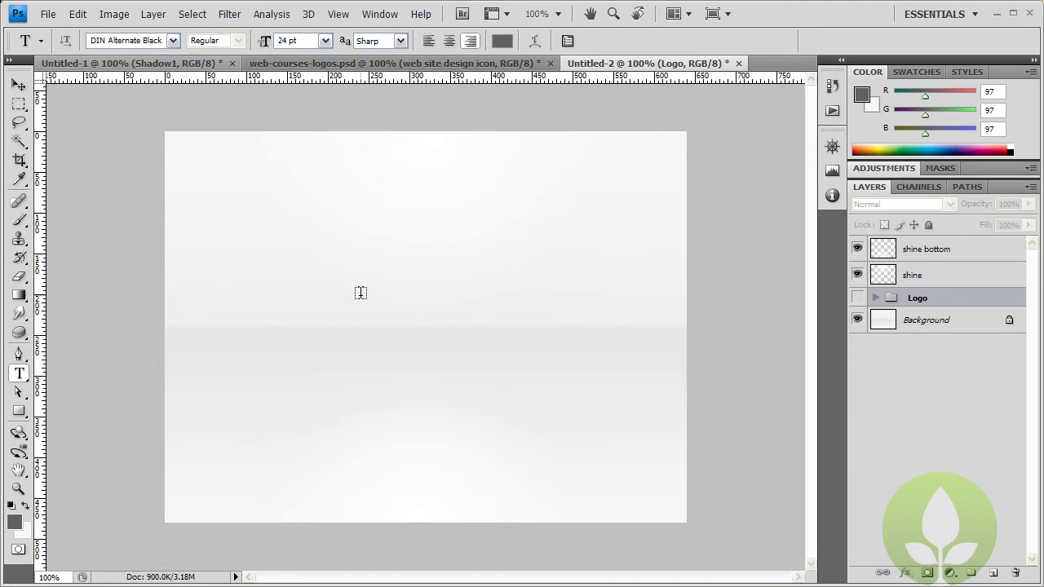
{"action": "left_click", "coordinate": [324, 294]}
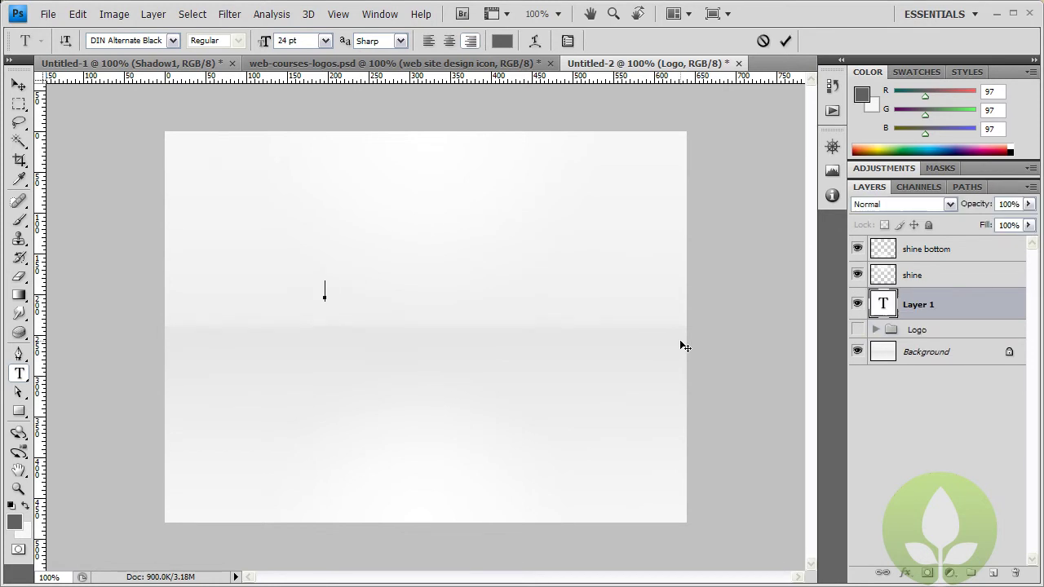
{"action": "type", "text": "WCB"}
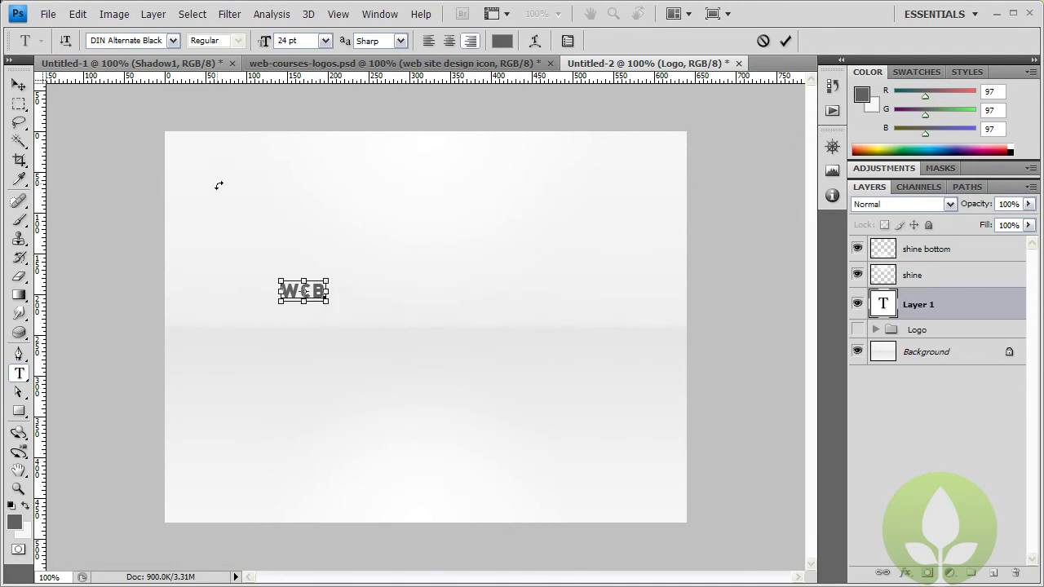
{"action": "key", "text": "ctrl+Return"}
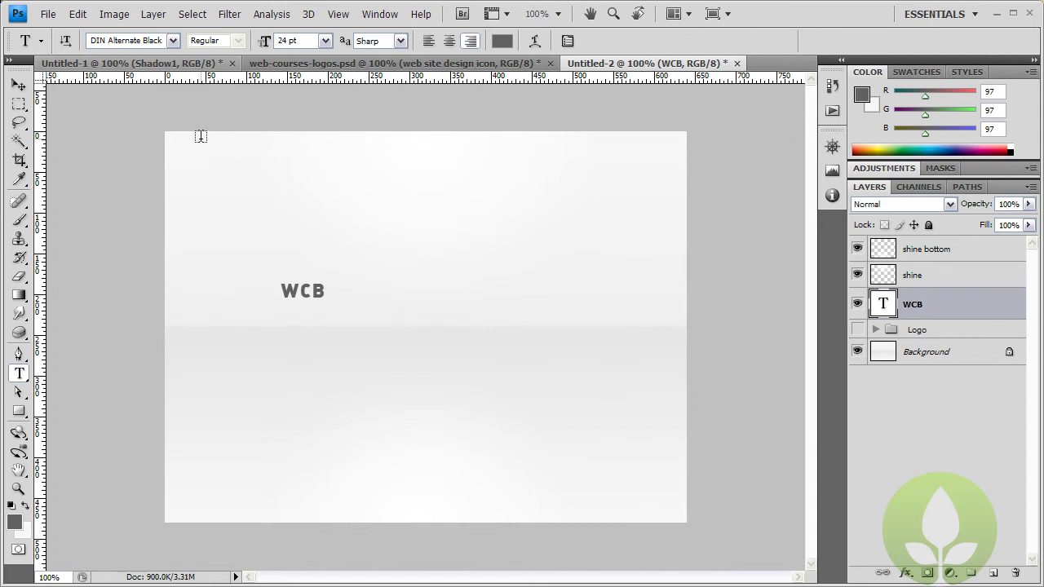
Scale the WCB text proportionally to about 728% and centre it across the backdrop's horizon line
{"action": "key", "text": "ctrl+t"}
{"action": "left_click_drag", "start_coordinate": [328, 302], "coordinate": [561, 435]}
{"action": "left_click_drag", "start_coordinate": [429, 372], "coordinate": [426, 324]}
{"action": "left_click_drag", "start_coordinate": [571, 367], "coordinate": [586, 392]}
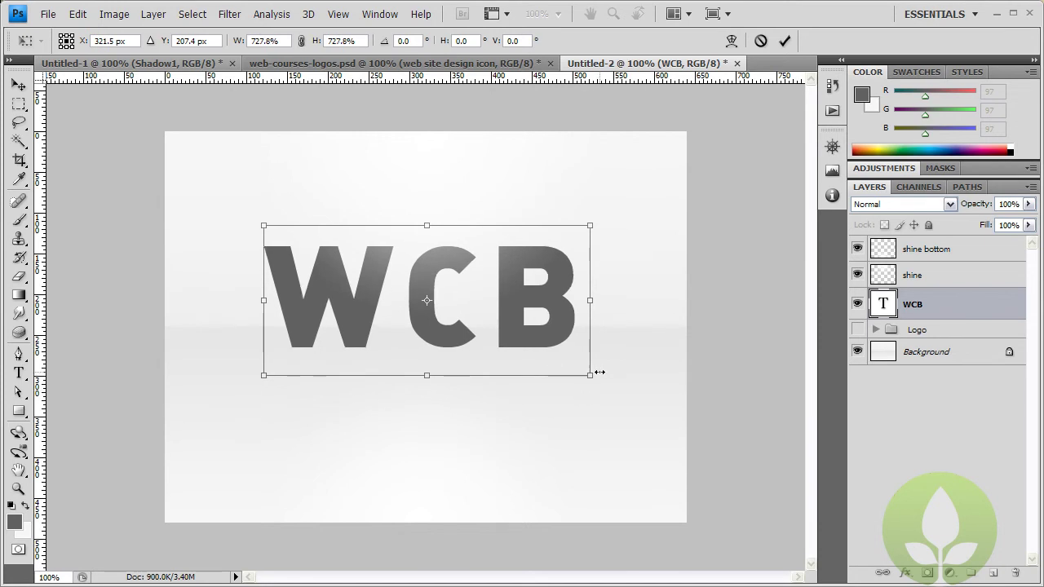
{"action": "key", "text": "Return"}
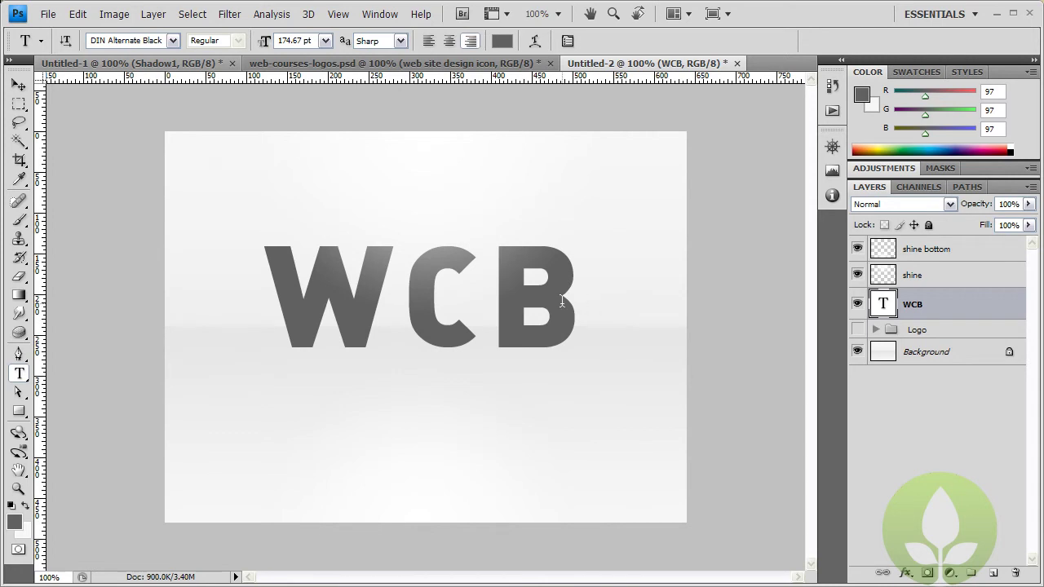
Add a Drop Shadow effect with default settings to the WCB text layer
{"action": "double_click", "coordinate": [947, 304]}
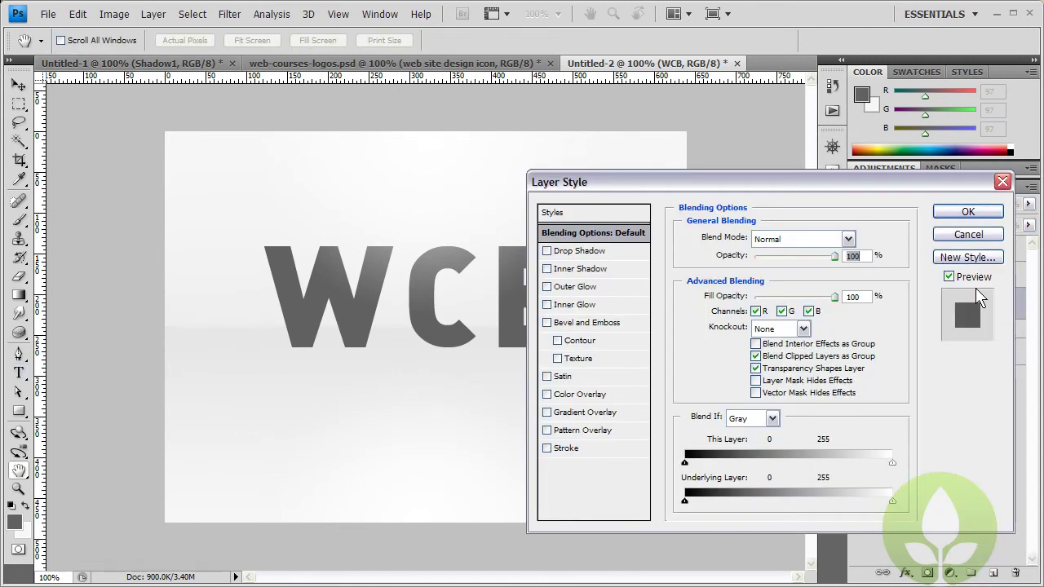
{"action": "left_click", "coordinate": [590, 249]}
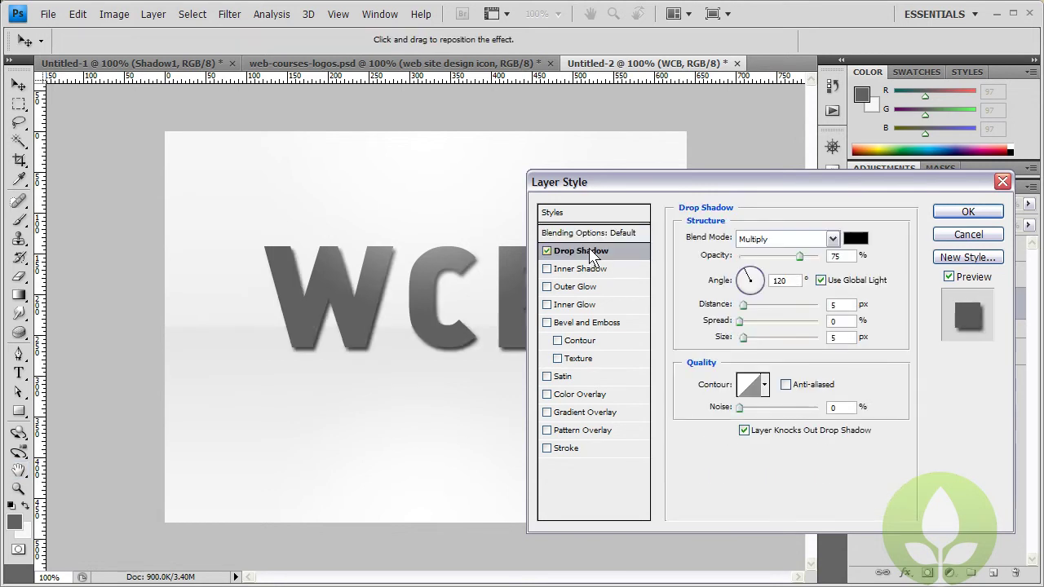
{"action": "left_click", "coordinate": [958, 212]}
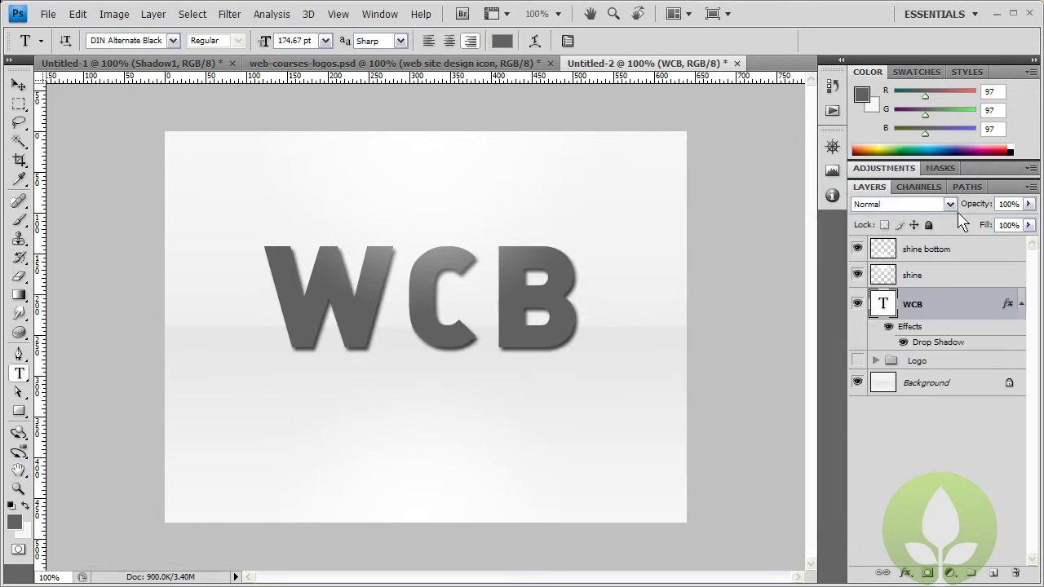
Try to separate the WCB text's drop shadow into its own layer
{"action": "right_click", "coordinate": [929, 344]}
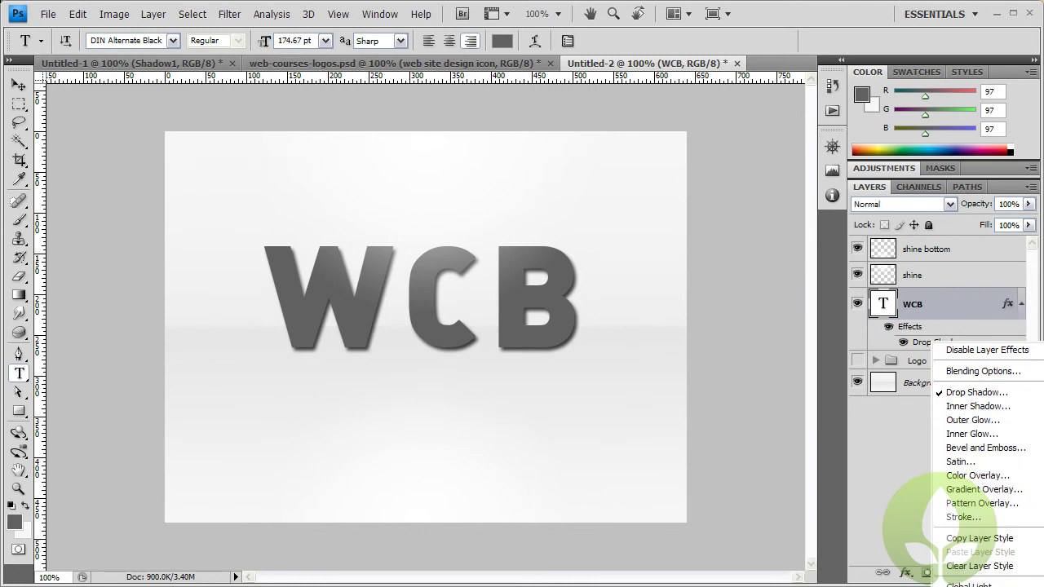
{"action": "left_click", "coordinate": [975, 585]}
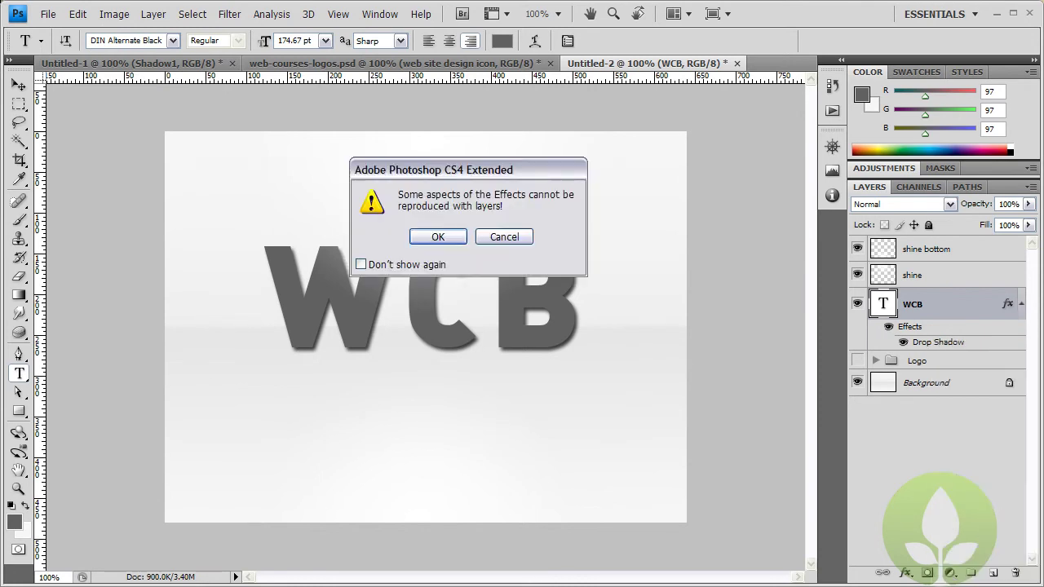
{"action": "left_click", "coordinate": [455, 237]}
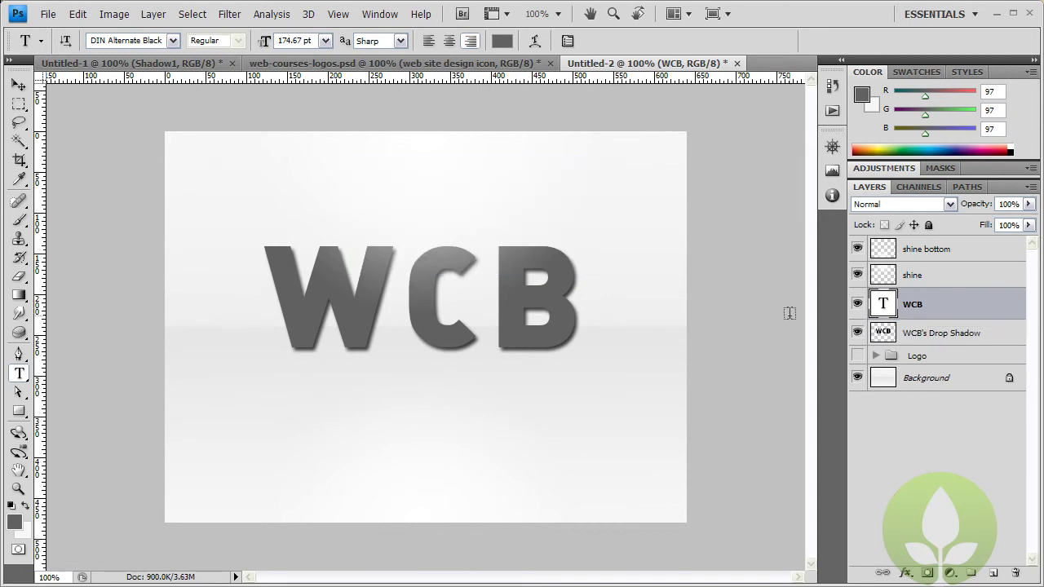
{"action": "key", "text": "ctrl+z"}
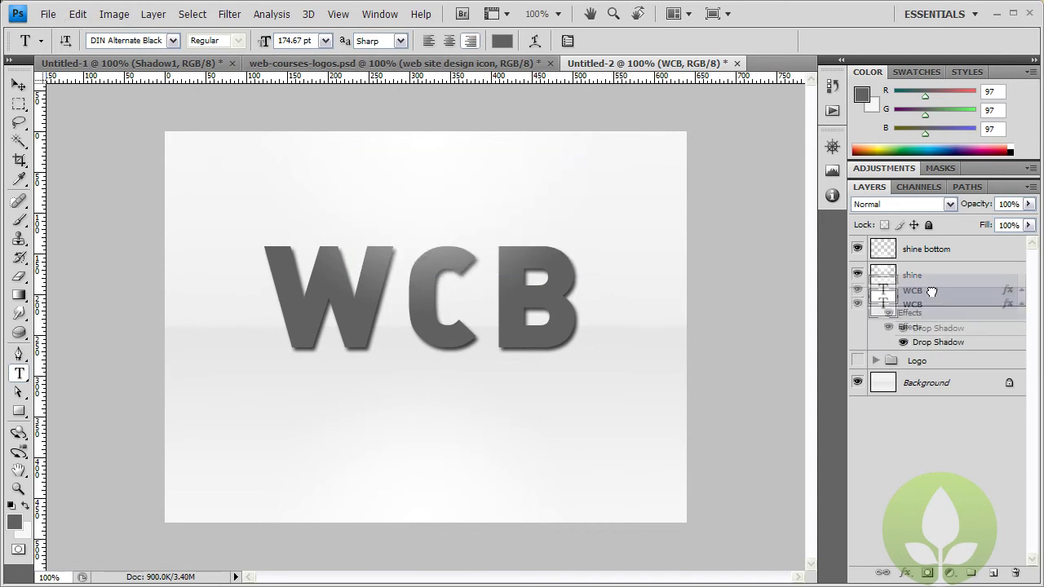
{"action": "left_click_drag", "start_coordinate": [931, 291], "coordinate": [932, 245]}
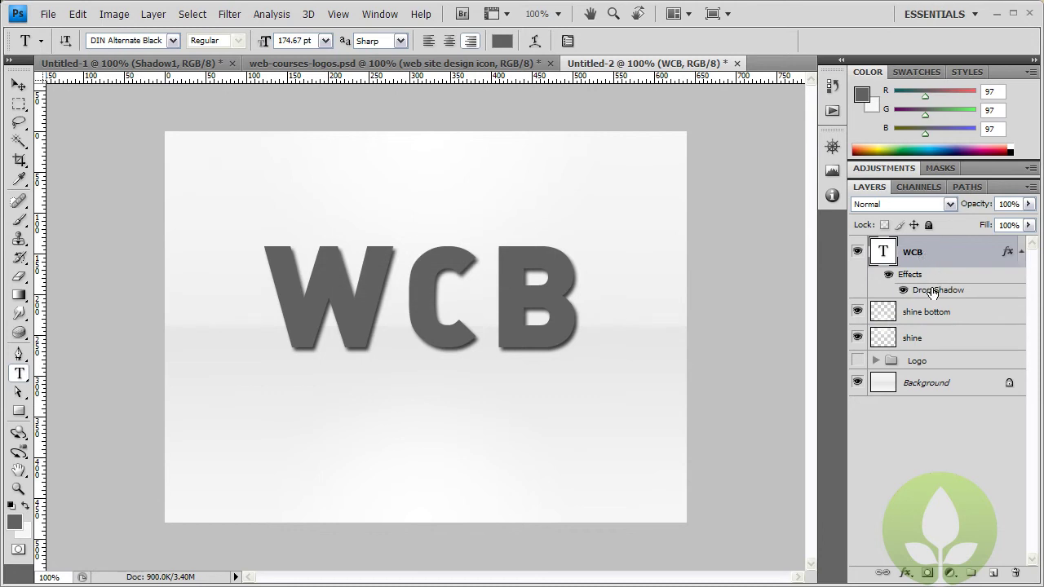
{"action": "right_click", "coordinate": [932, 290]}
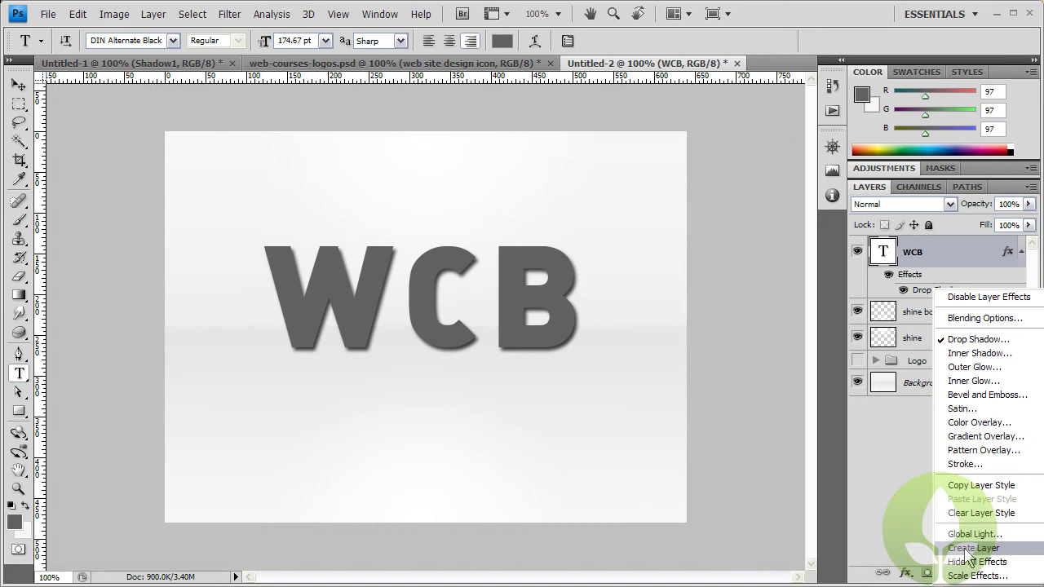
{"action": "left_click", "coordinate": [920, 259]}
{"action": "left_click_drag", "start_coordinate": [917, 254], "coordinate": [930, 343]}
Convert the WCB text's Drop Shadow effect into its own layer
{"action": "right_click", "coordinate": [945, 325]}
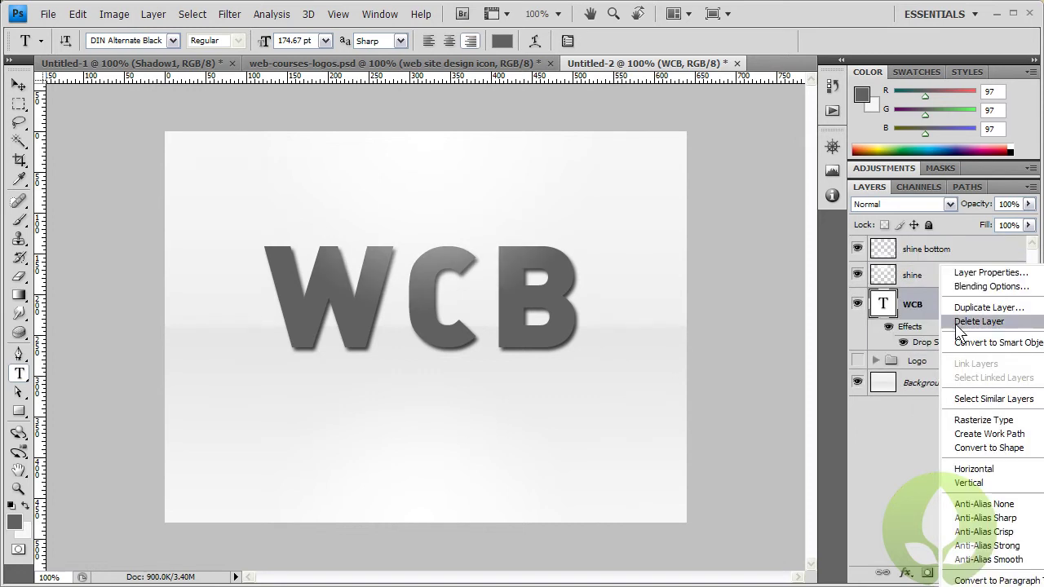
{"action": "right_click", "coordinate": [931, 343]}
{"action": "left_click", "coordinate": [978, 581]}
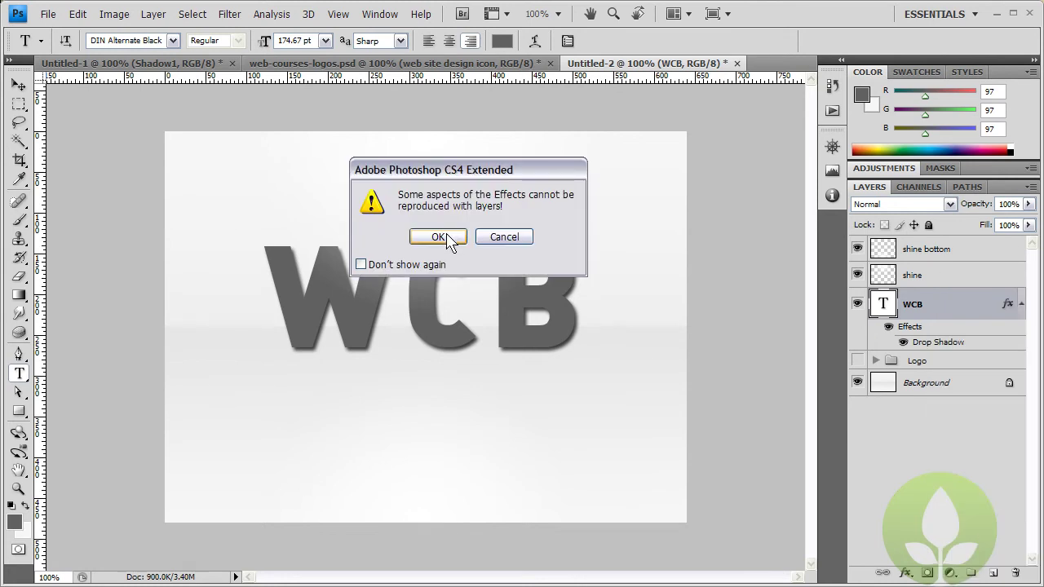
{"action": "left_click", "coordinate": [438, 237]}
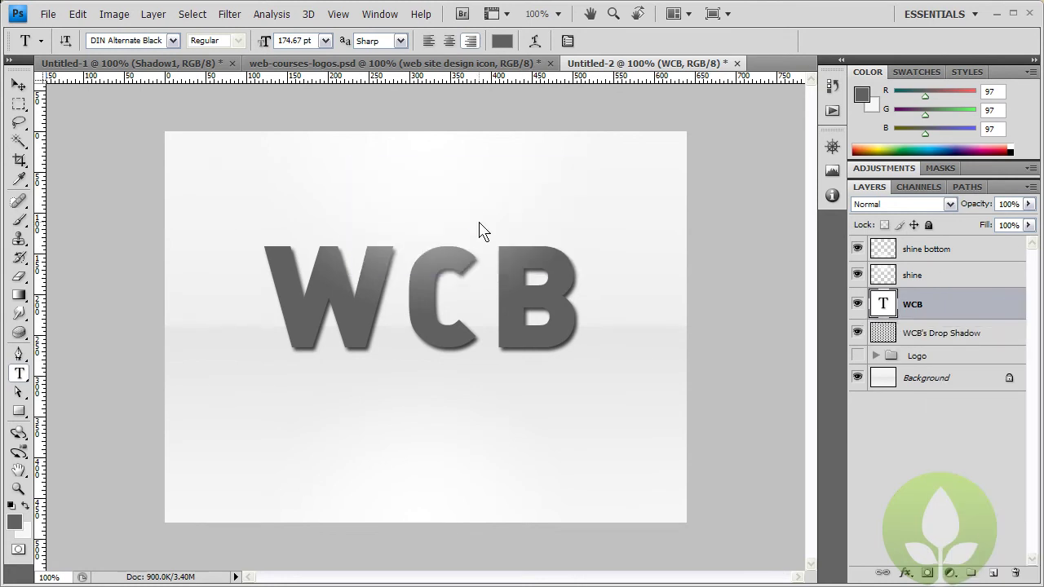
Distort the WCB shadow layer so it flips downward beneath the letters, flattened to about 11% of its height
{"action": "left_click", "coordinate": [959, 340]}
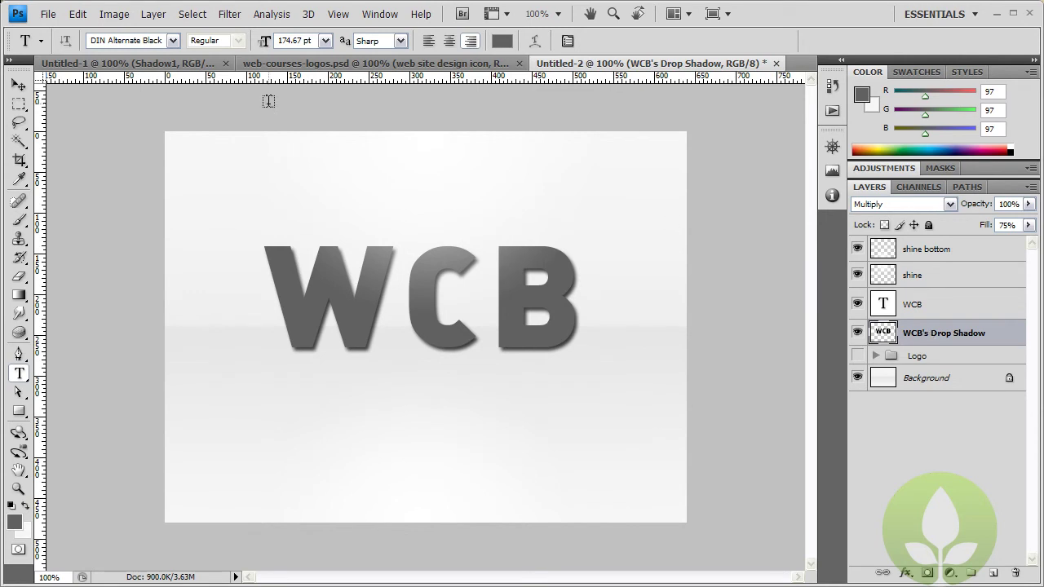
{"action": "left_click", "coordinate": [78, 14]}
{"action": "mouse_move", "coordinate": [163, 291]}
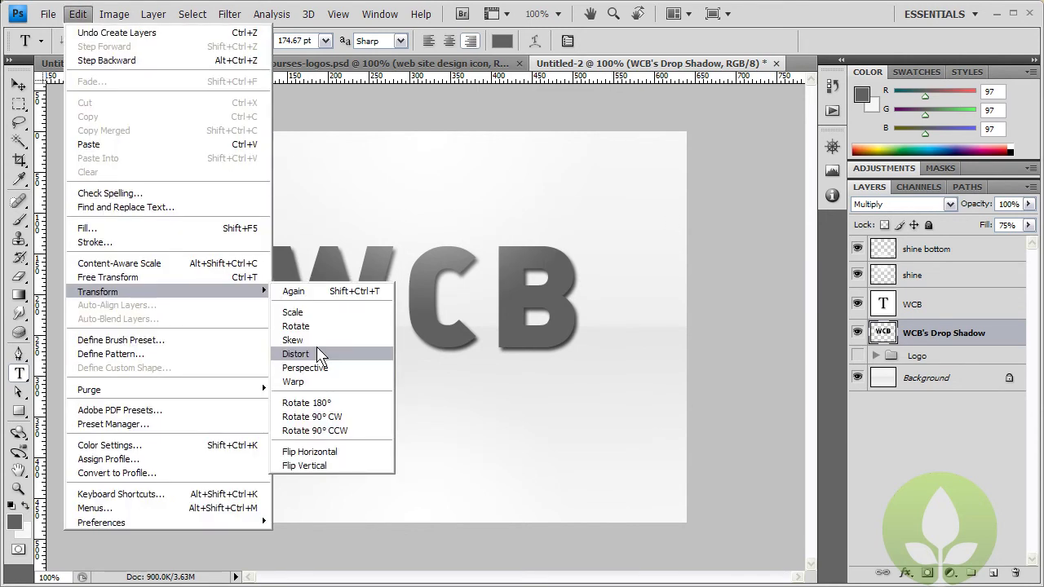
{"action": "left_click", "coordinate": [318, 354]}
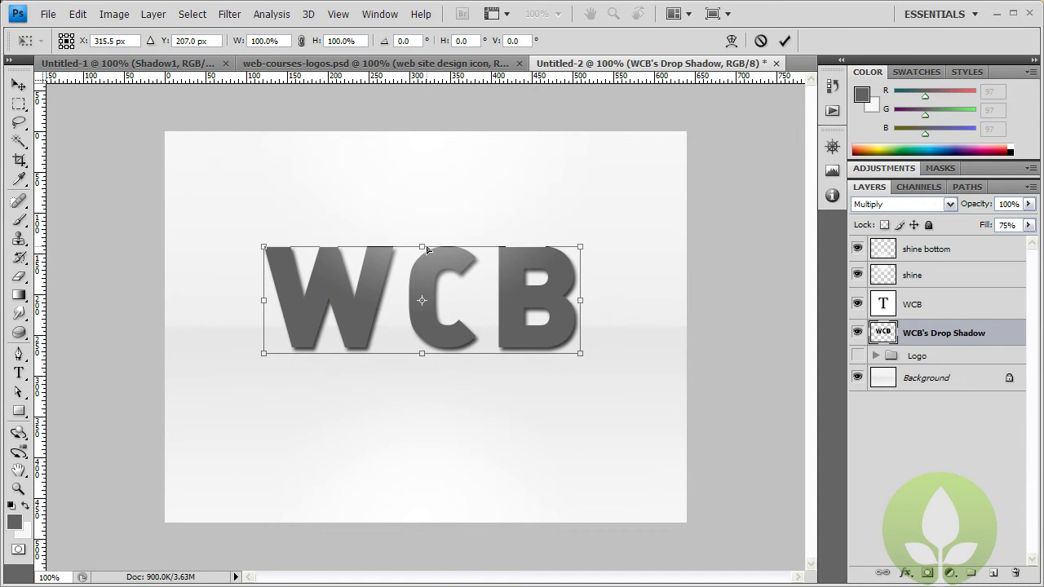
{"action": "left_click_drag", "start_coordinate": [423, 249], "coordinate": [423, 348]}
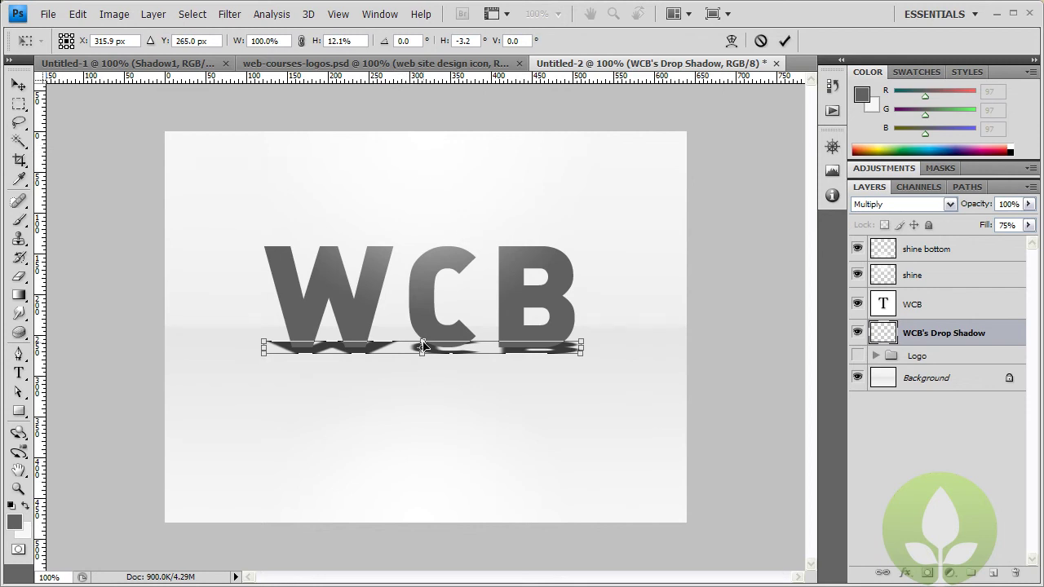
{"action": "left_click_drag", "start_coordinate": [424, 345], "coordinate": [423, 376]}
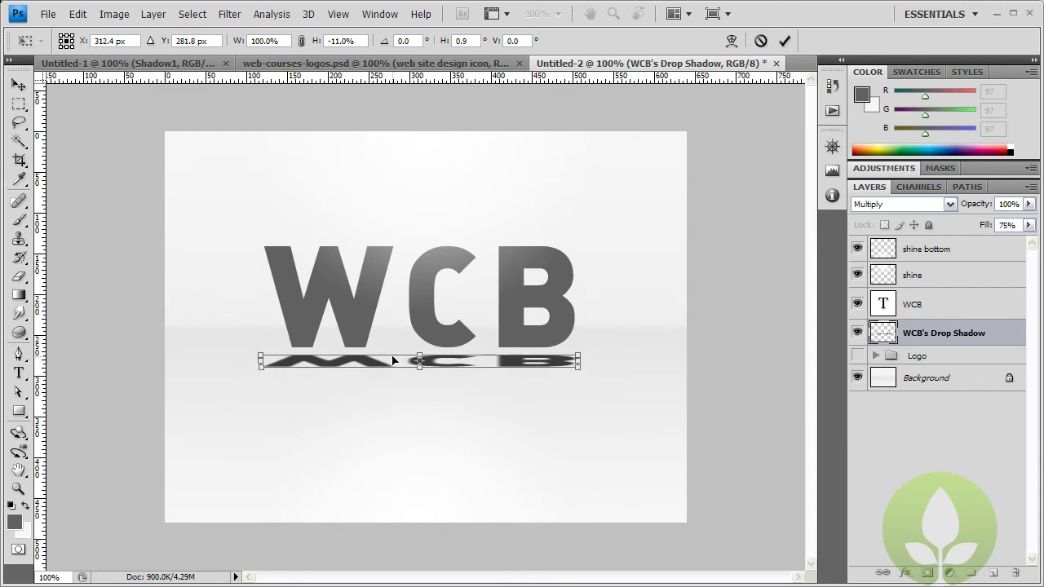
Nudge the flattened shadow up 10 px to meet the base of the letters and apply the transformation
{"action": "key", "text": "Up"}
{"action": "key", "text": "Up"}
{"action": "key", "text": "Up"}
{"action": "key", "text": "Up"}
{"action": "key", "text": "Up"}
{"action": "key", "text": "Up"}
{"action": "key", "text": "Up"}
{"action": "key", "text": "Up"}
{"action": "key", "text": "Up"}
{"action": "key", "text": "Up"}
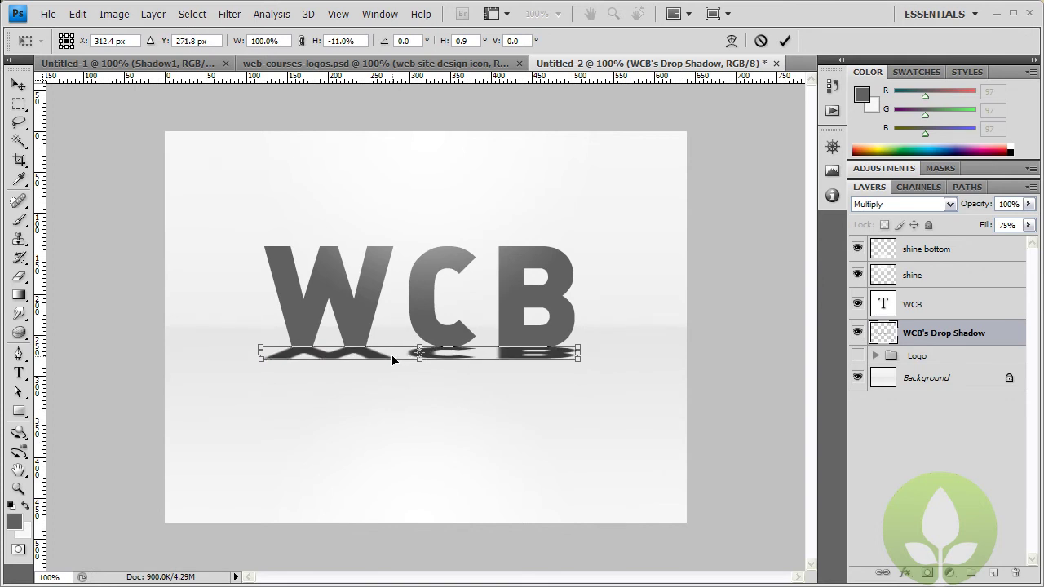
{"action": "key", "text": "Return"}
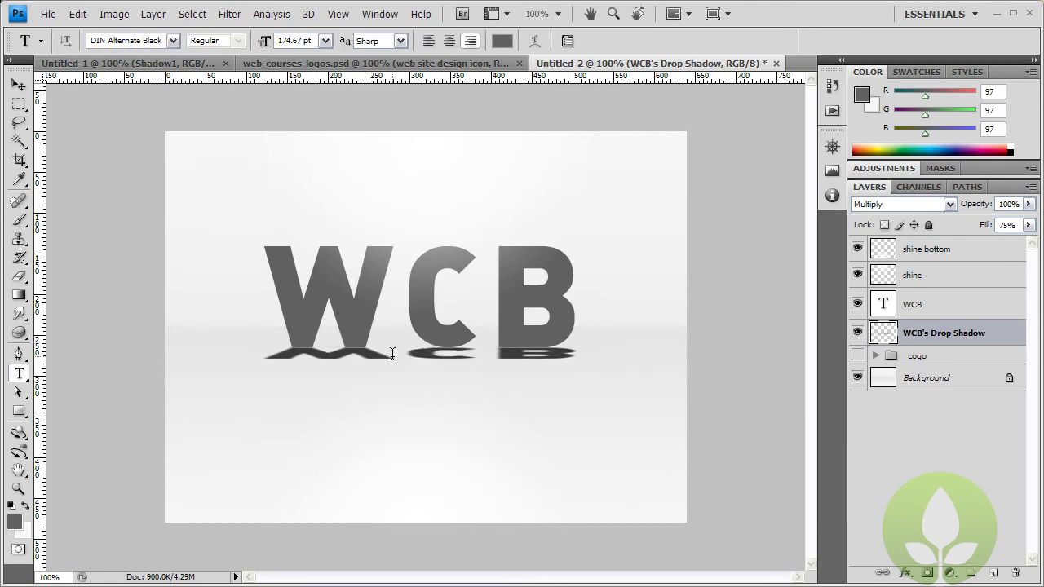
Lower the flattened WCB shadow layer's opacity to 20%
{"action": "key", "text": "v"}
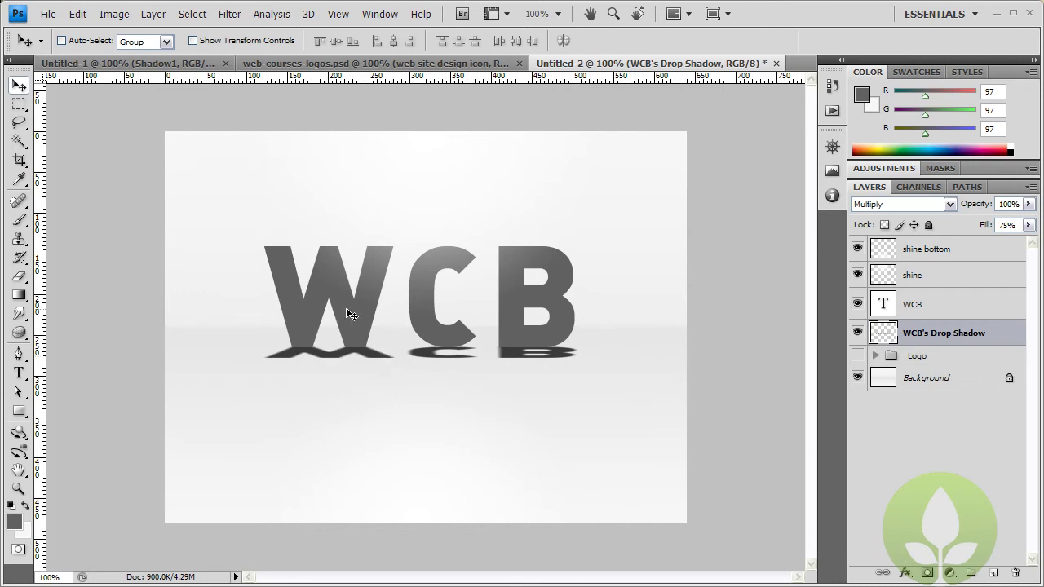
{"action": "left_click_drag", "start_coordinate": [1029, 204], "coordinate": [959, 231]}
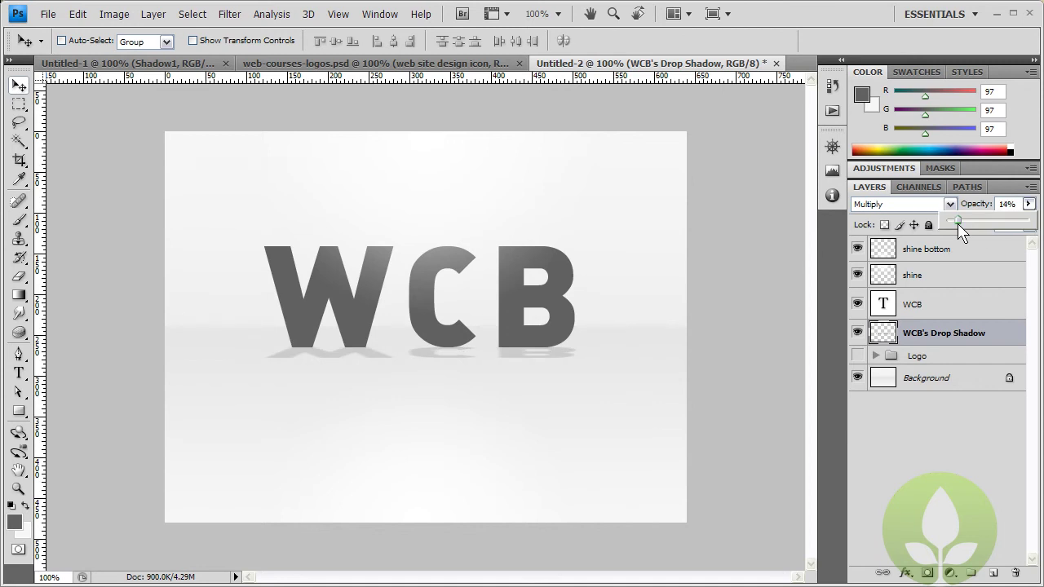
{"action": "left_click_drag", "start_coordinate": [959, 231], "coordinate": [986, 209]}
{"action": "left_click", "coordinate": [1000, 204]}
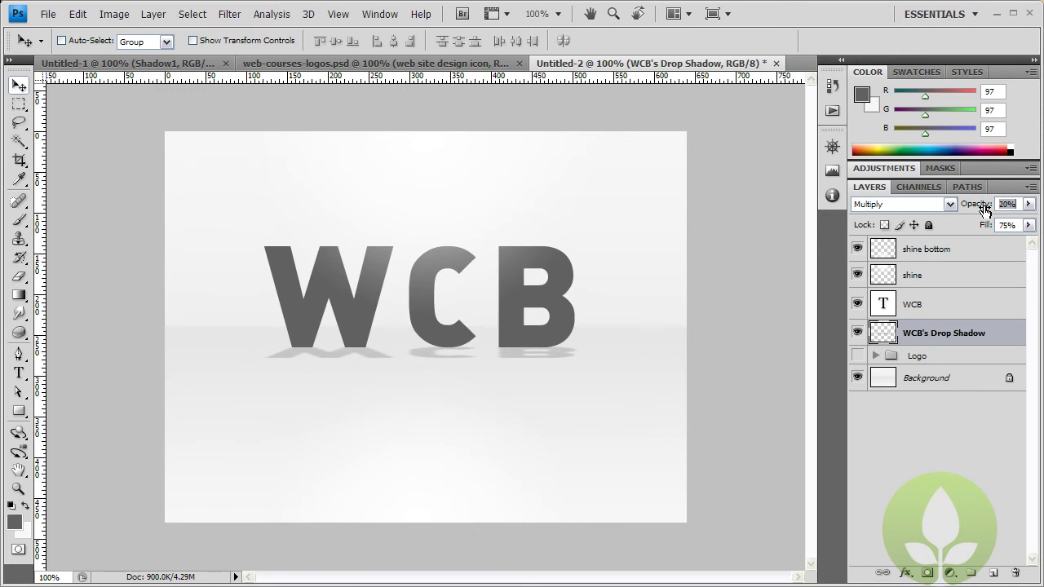
Hide the flattened shadow layer and add a Drop Shadow effect with default settings to the WCB text layer
{"action": "left_click", "coordinate": [922, 336]}
{"action": "left_click", "coordinate": [857, 332]}
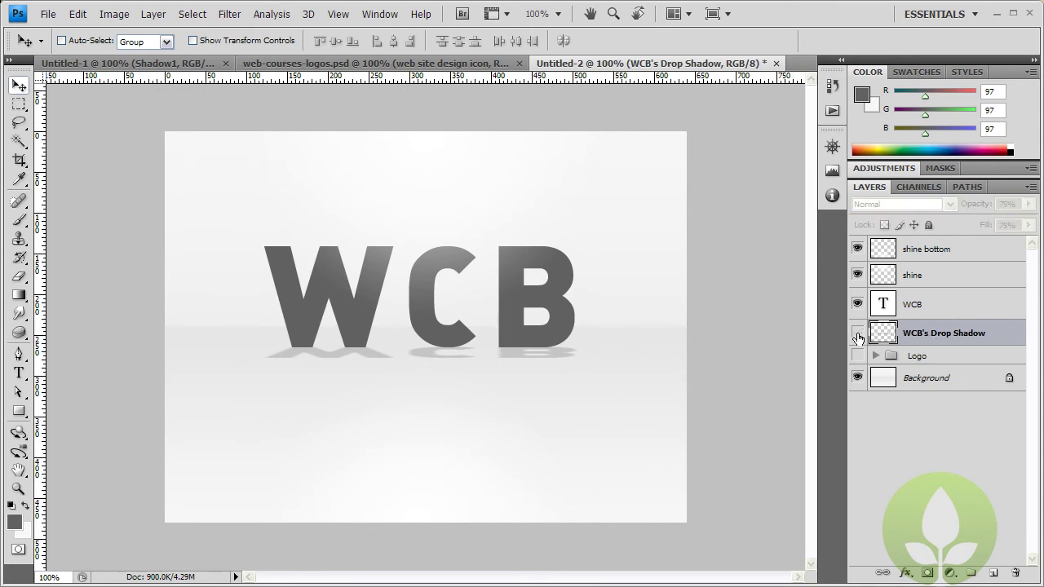
{"action": "right_click", "coordinate": [916, 310]}
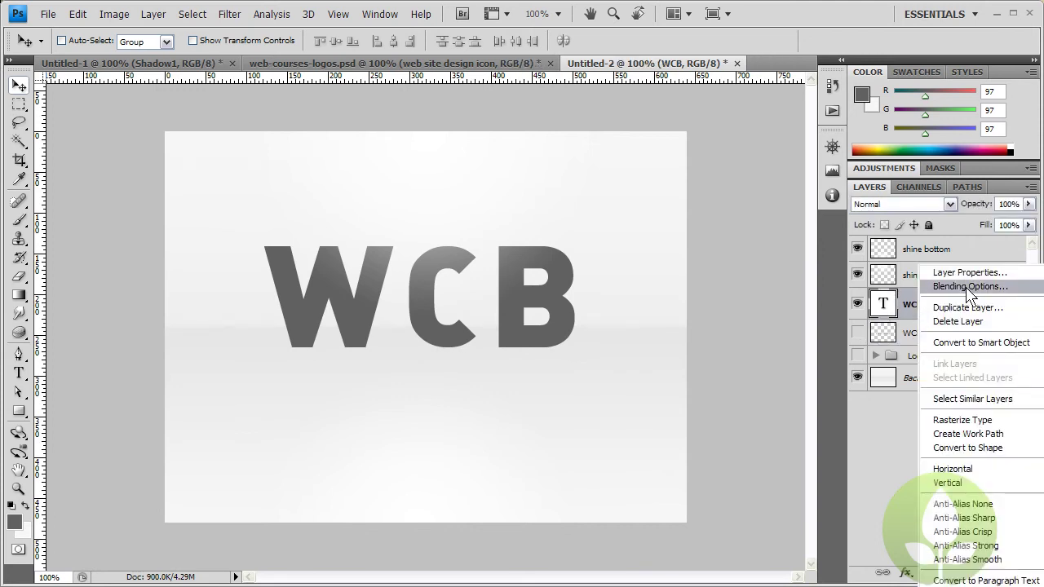
{"action": "left_click", "coordinate": [898, 289]}
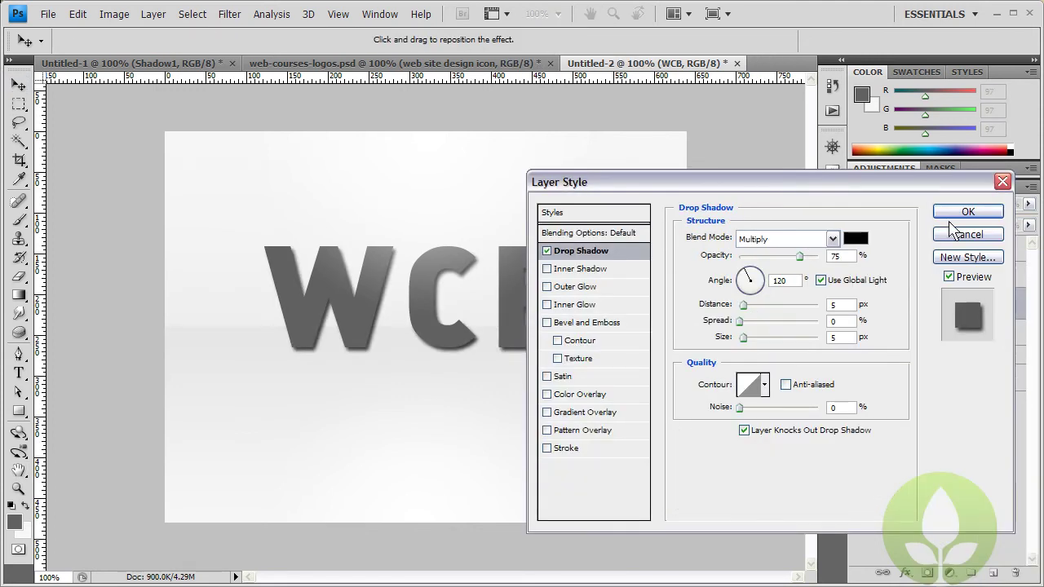
{"action": "key", "text": "Return"}
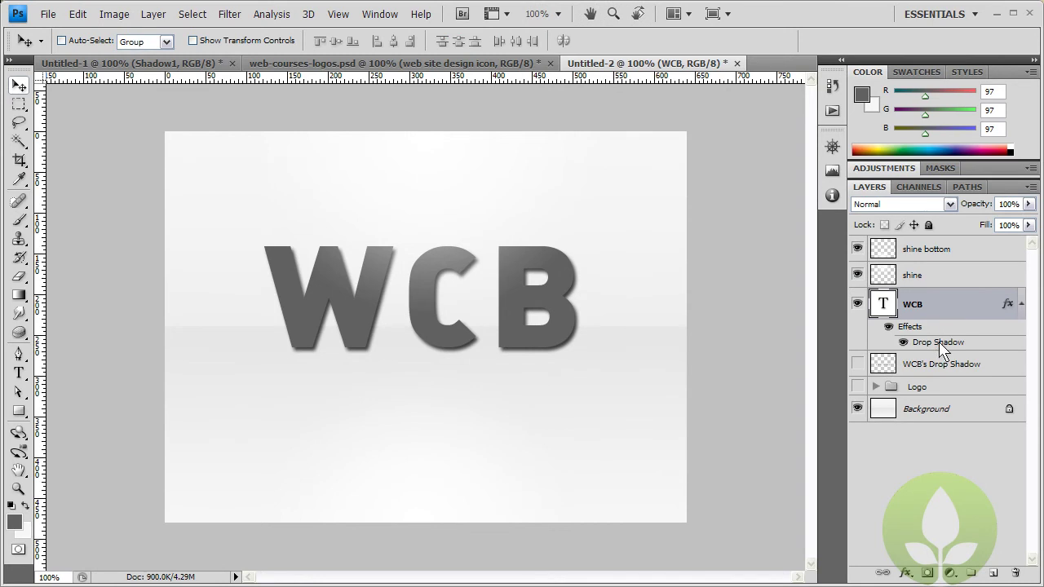
Separate the newly added drop shadow from the WCB text into a second shadow layer
{"action": "right_click", "coordinate": [938, 342]}
{"action": "left_click", "coordinate": [979, 586]}
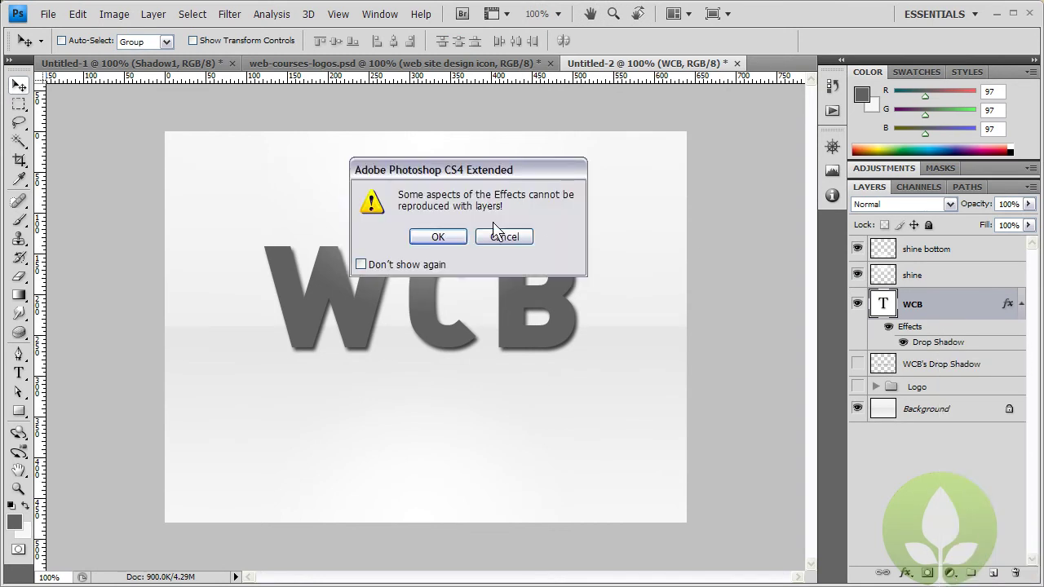
{"action": "left_click", "coordinate": [436, 239]}
Distort the new shadow layer so it mirrors downward below the letters at about 51% of its height
{"action": "left_click", "coordinate": [938, 333]}
{"action": "left_click", "coordinate": [78, 14]}
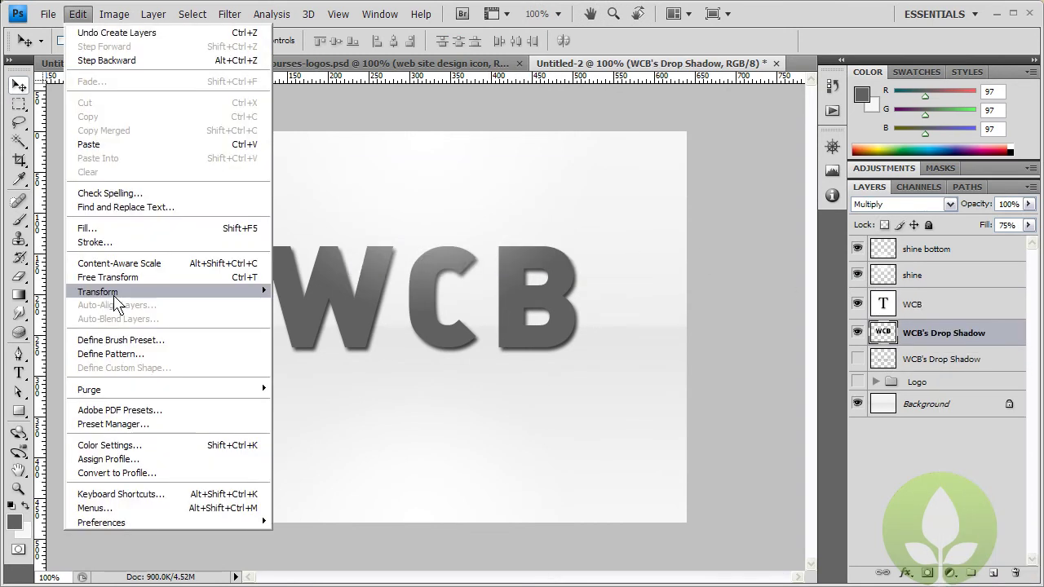
{"action": "mouse_move", "coordinate": [114, 292]}
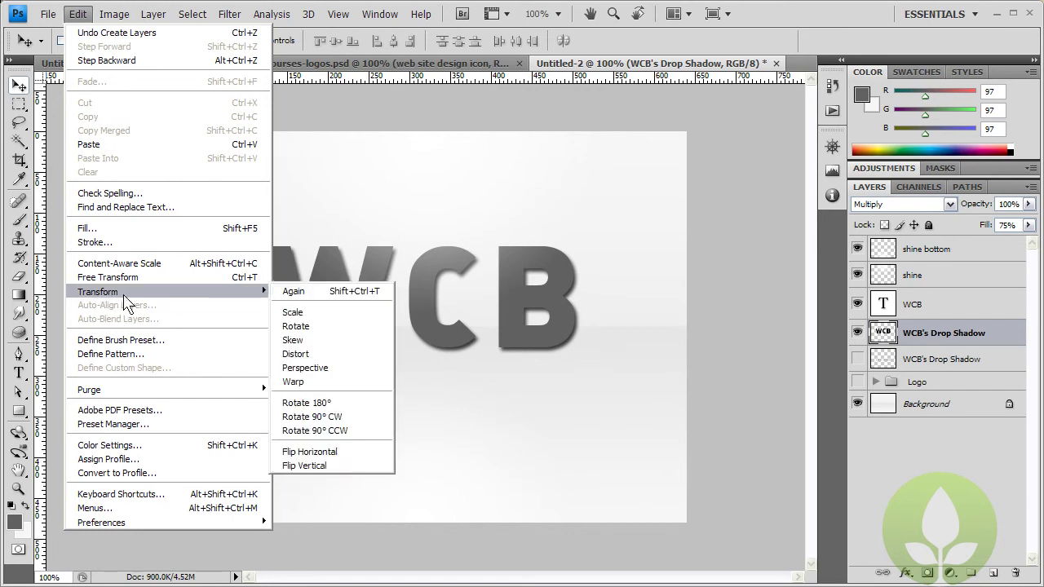
{"action": "left_click", "coordinate": [318, 341]}
{"action": "left_click_drag", "start_coordinate": [422, 258], "coordinate": [424, 412]}
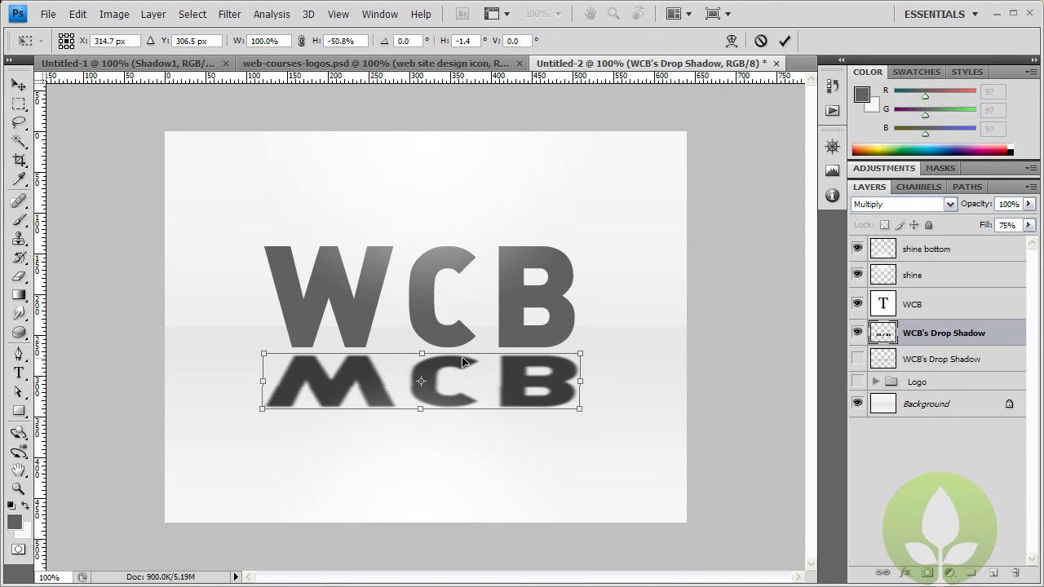
Apply the distortion and nudge the mirrored shadow up about 12 px until it touches the base of the letters
{"action": "key", "text": "Return"}
{"action": "key", "text": "Up"}
{"action": "key", "text": "Up"}
{"action": "key", "text": "Up"}
{"action": "key", "text": "Up"}
{"action": "key", "text": "Up"}
{"action": "key", "text": "Up"}
{"action": "key", "text": "Up"}
{"action": "key", "text": "Up"}
{"action": "key", "text": "Up"}
{"action": "key", "text": "Up"}
{"action": "key", "text": "Up"}
{"action": "key", "text": "Up"}
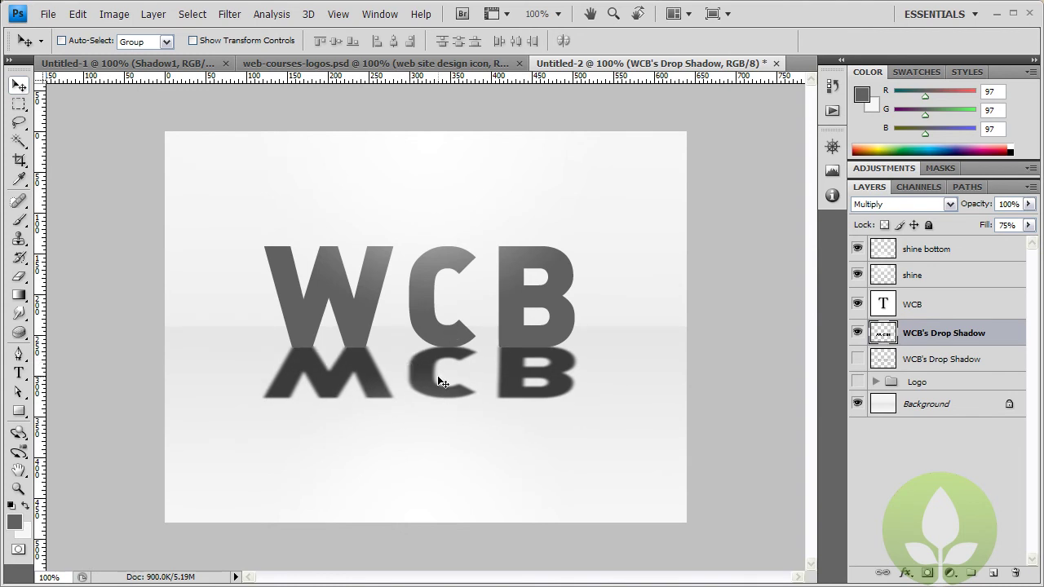
Add a layer mask to the mirrored shadow and try a short radial gradient on it between the W and C
{"action": "left_click", "coordinate": [928, 575]}
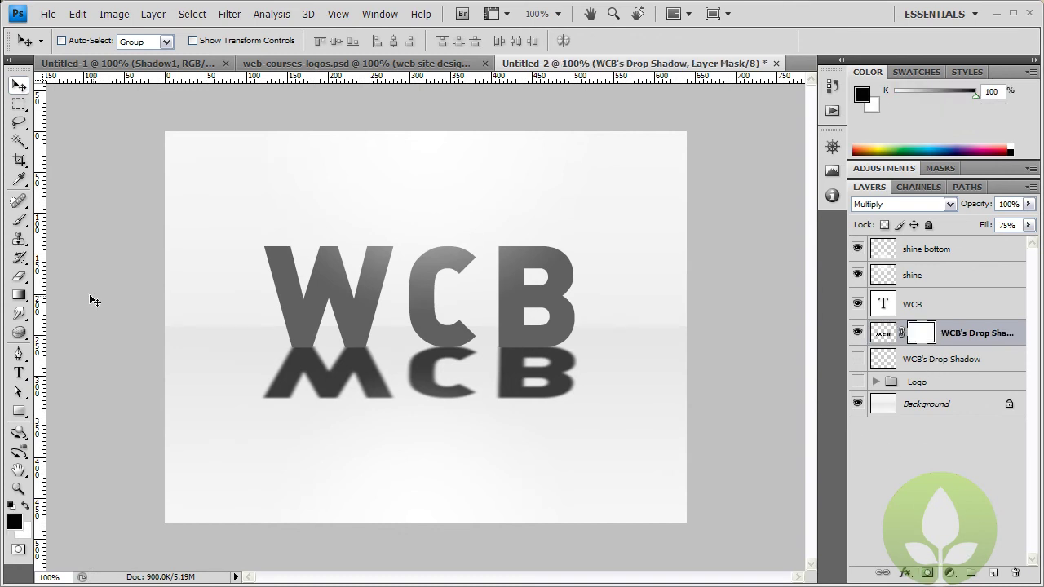
{"action": "left_click", "coordinate": [18, 296]}
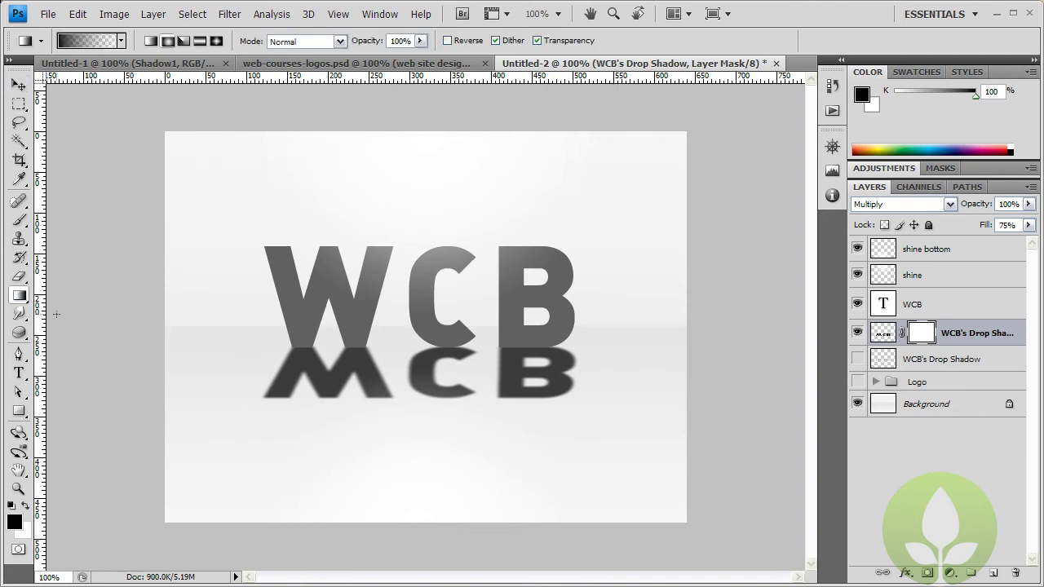
{"action": "left_click_drag", "start_coordinate": [395, 358], "coordinate": [400, 405]}
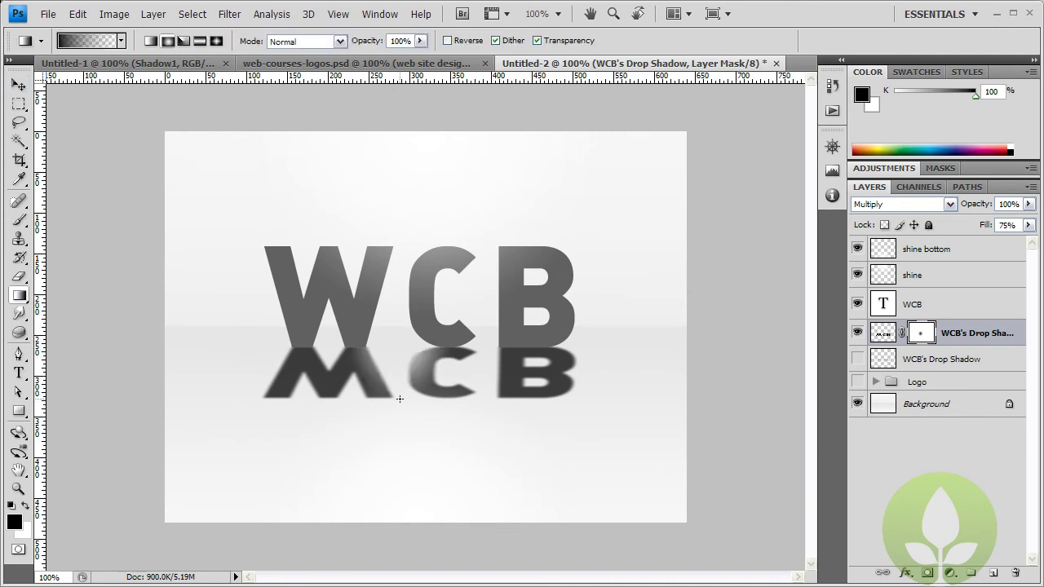
Switch the Gradient tool to the linear style with the black-to-white gradient preset
{"action": "left_click", "coordinate": [150, 41]}
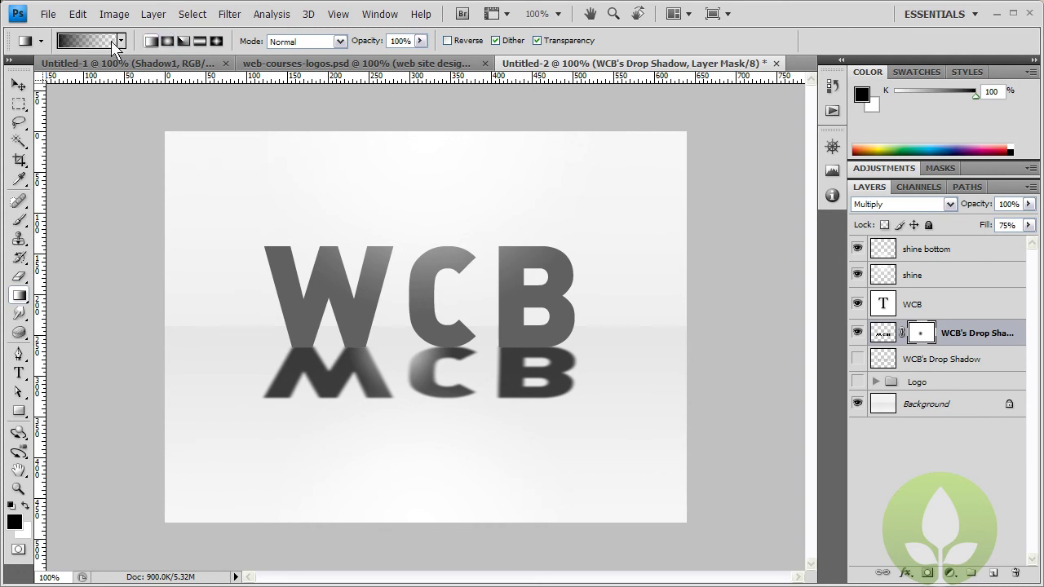
{"action": "left_click", "coordinate": [121, 41]}
{"action": "left_click", "coordinate": [36, 75]}
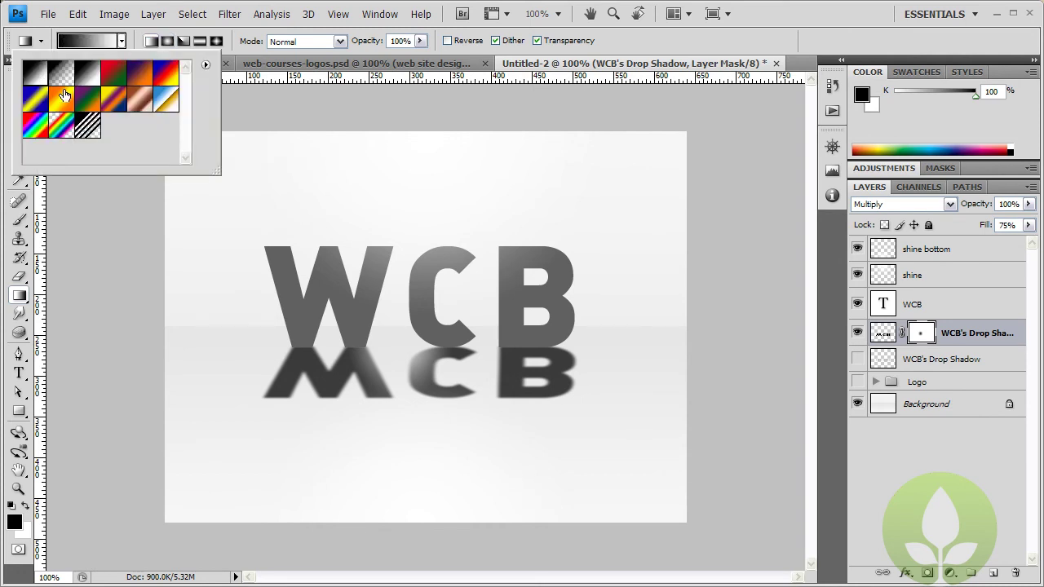
Delete the layer mask from the mirrored shadow layer
{"action": "left_click", "coordinate": [271, 14]}
{"action": "mouse_move", "coordinate": [297, 34]}
{"action": "left_click", "coordinate": [338, 14]}
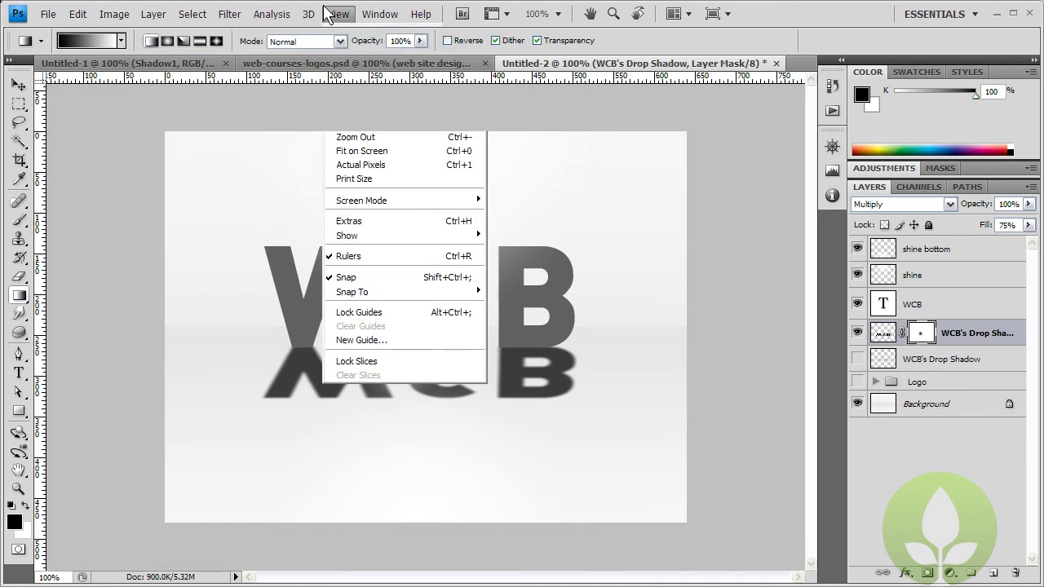
{"action": "right_click", "coordinate": [921, 333]}
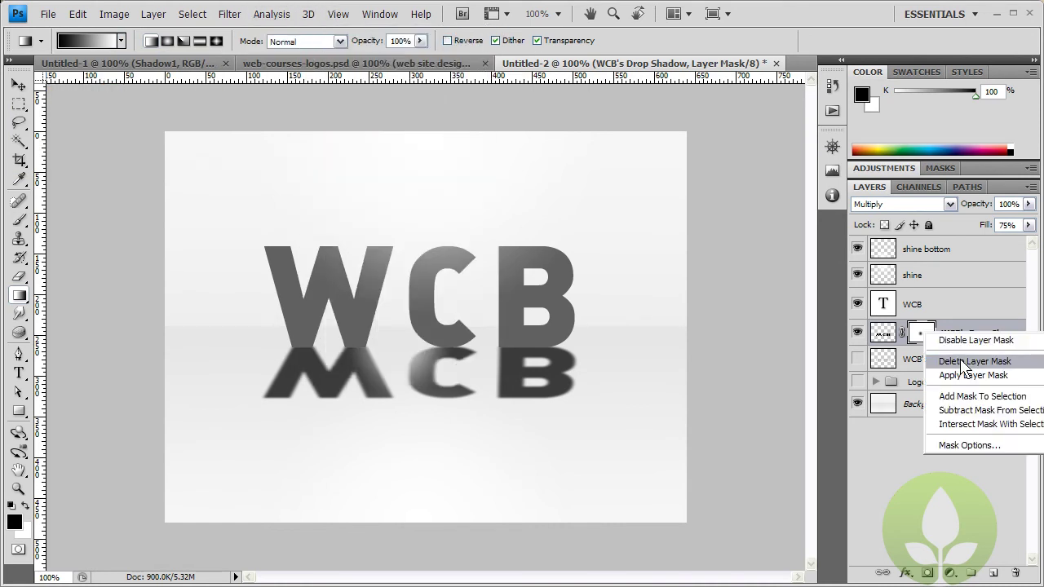
{"action": "left_click", "coordinate": [965, 361]}
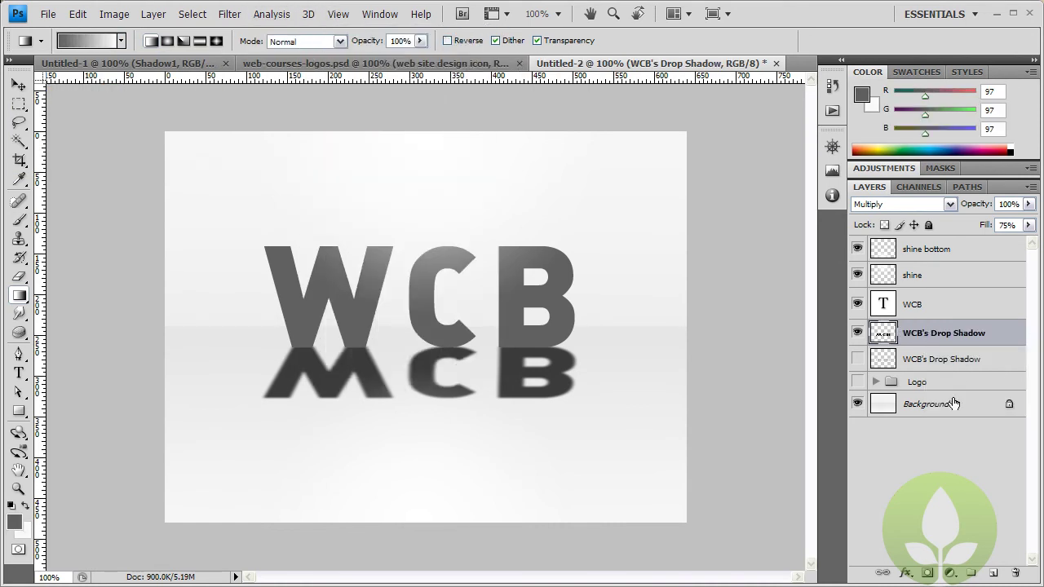
Add a fresh layer mask to the mirrored shadow and set up a linear black-to-white foreground-to-background gradient for it
{"action": "left_click", "coordinate": [929, 573]}
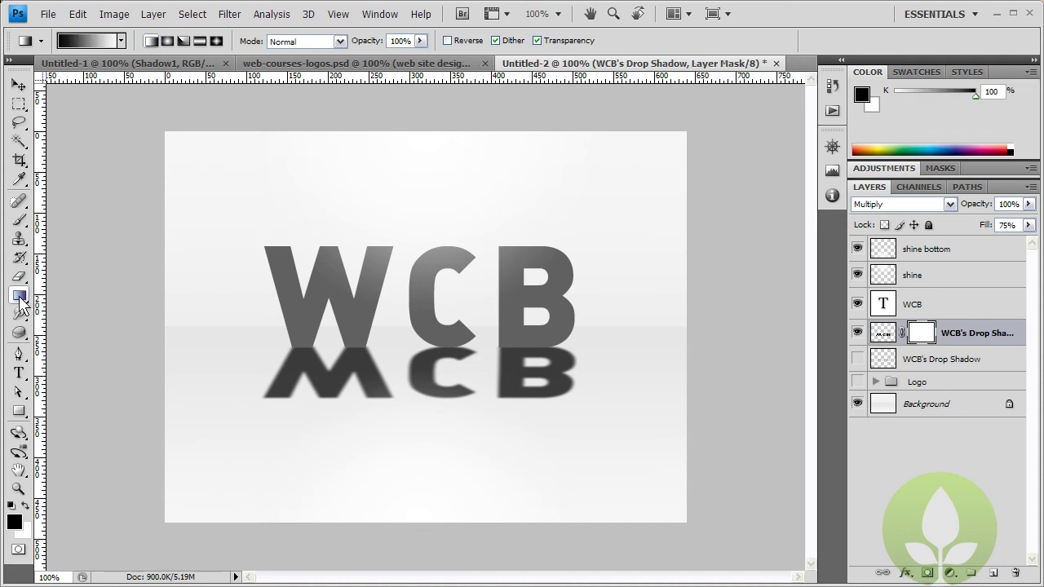
{"action": "left_click", "coordinate": [121, 40]}
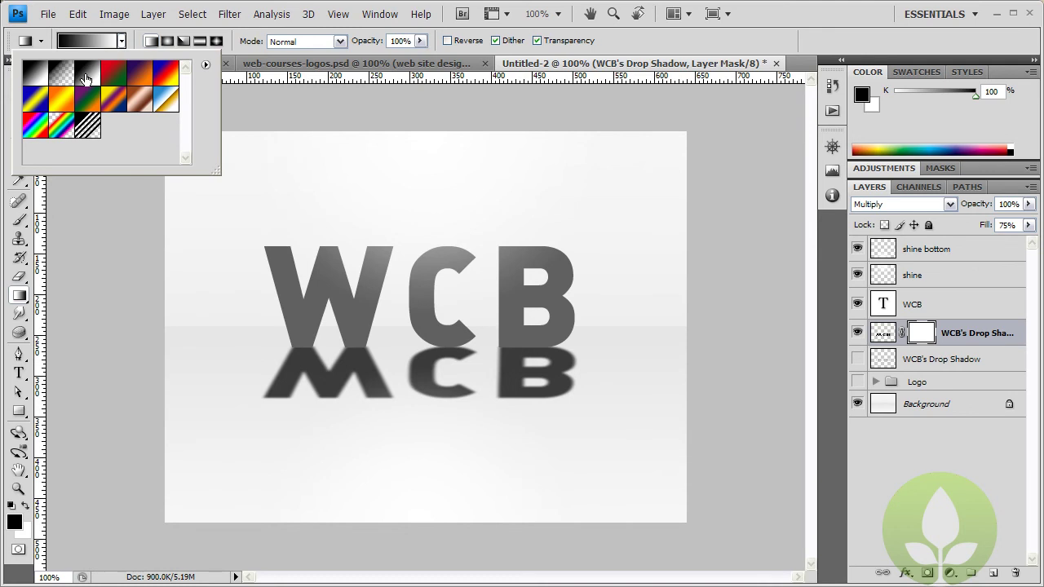
{"action": "left_click", "coordinate": [36, 79]}
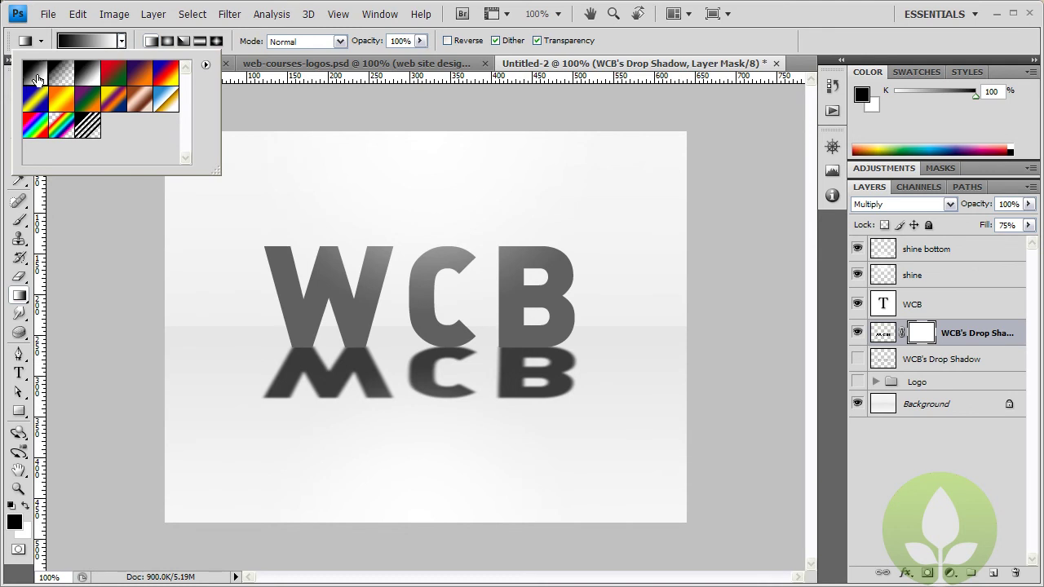
{"action": "left_click", "coordinate": [151, 42]}
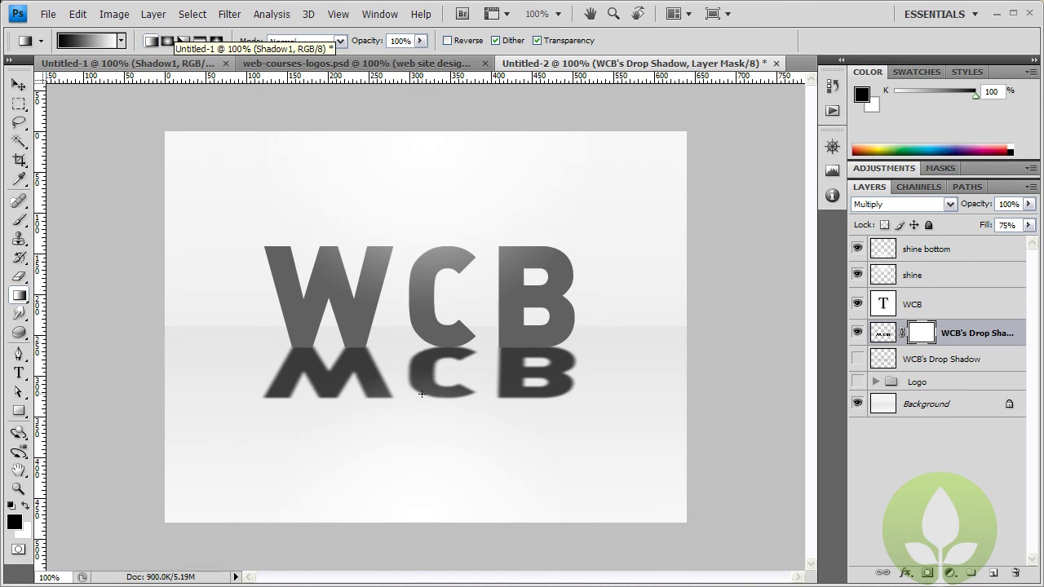
Fade out the mirrored shadow's lower end with a vertical gradient on its mask, refining the fade, and lower the layer opacity to 23%
{"action": "left_click_drag", "start_coordinate": [439, 404], "coordinate": [440, 344]}
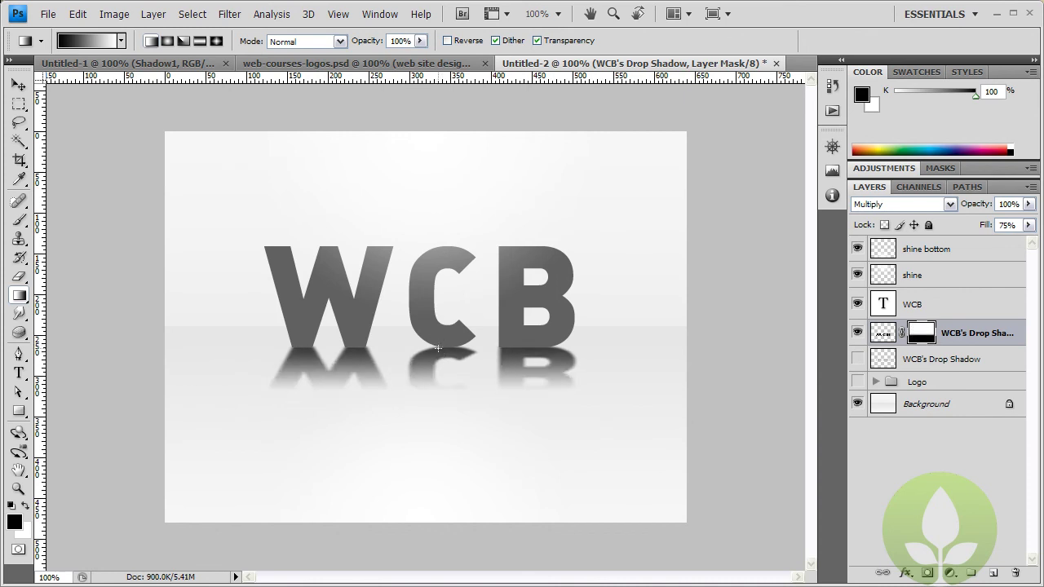
{"action": "left_click_drag", "start_coordinate": [433, 408], "coordinate": [431, 358]}
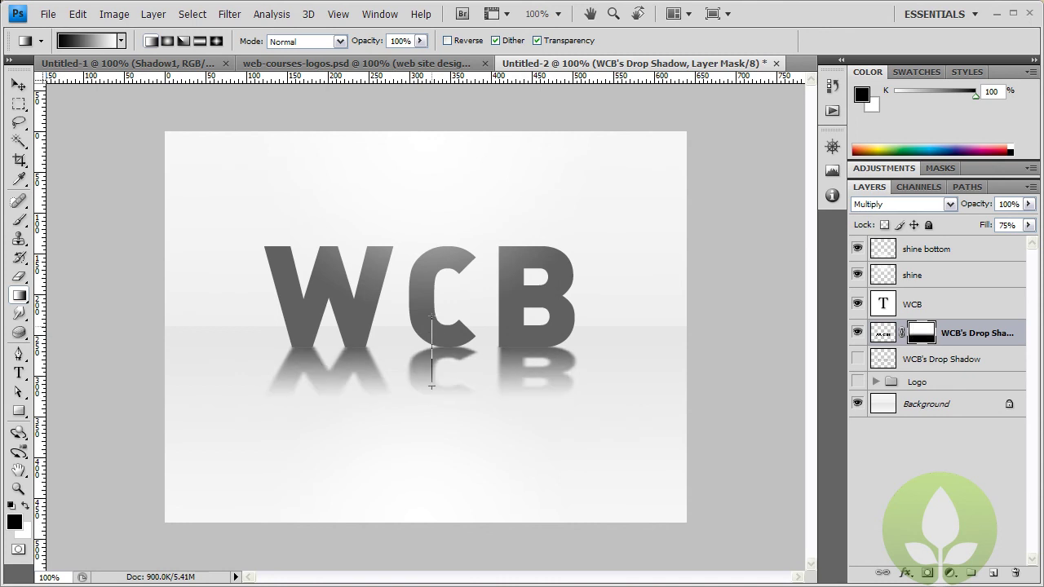
{"action": "left_click_drag", "start_coordinate": [432, 314], "coordinate": [432, 383]}
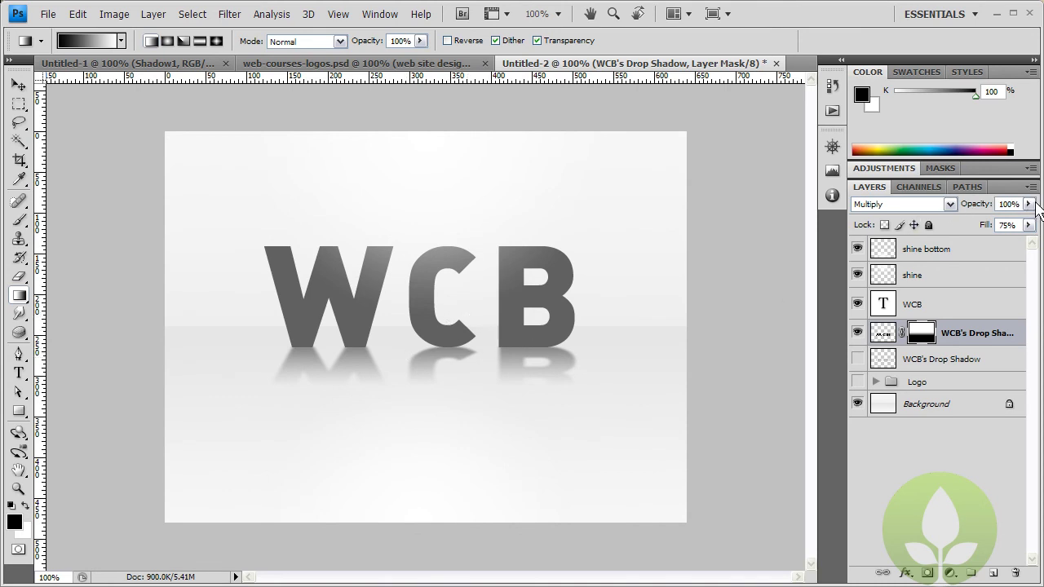
{"action": "left_click_drag", "start_coordinate": [1029, 203], "coordinate": [967, 228]}
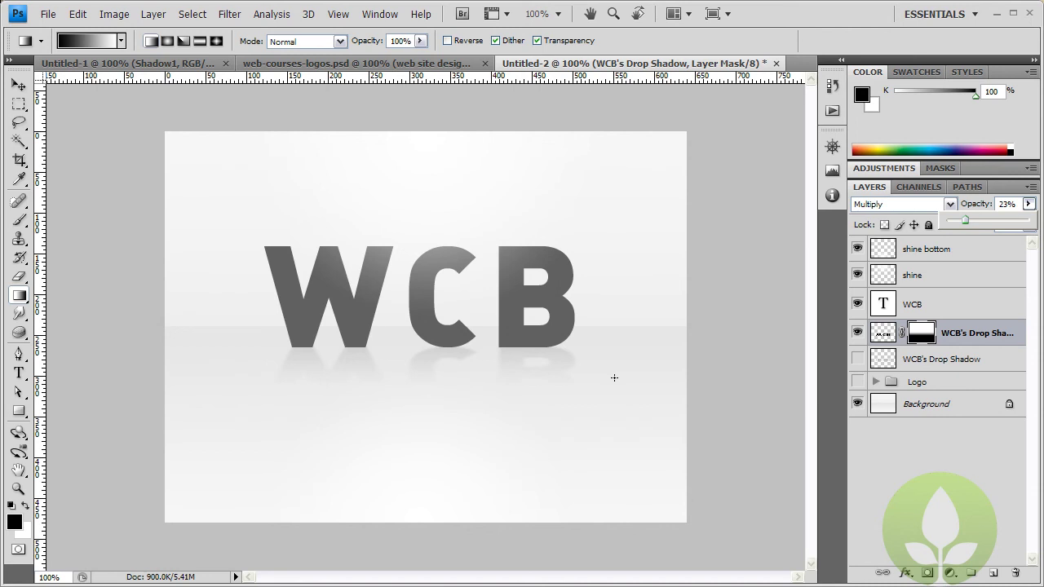
Compare the flattened shadow with the faded reflection, leave only the reflection displayed, and minimize the program window
{"action": "left_click", "coordinate": [858, 333]}
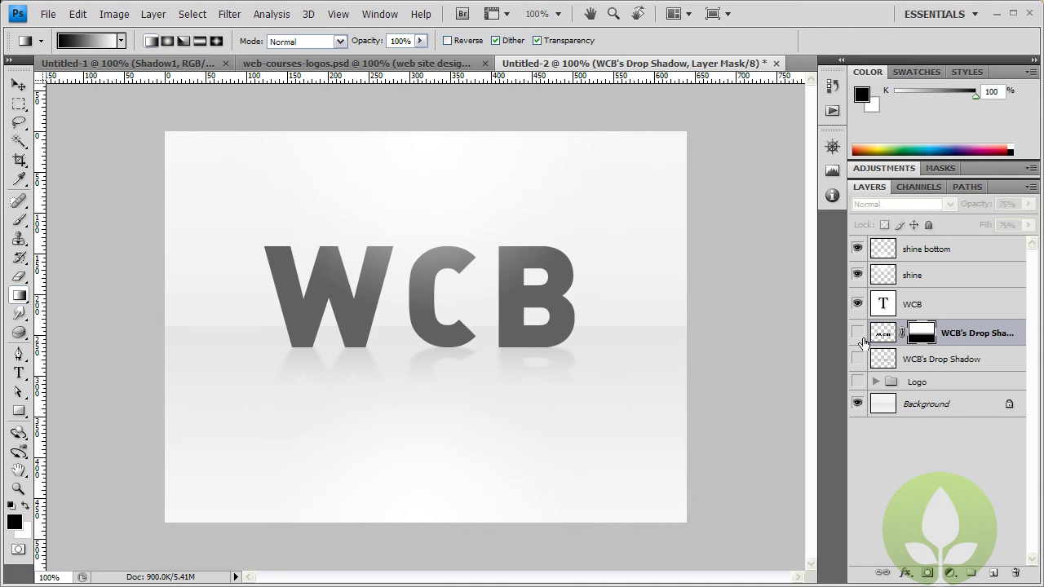
{"action": "left_click", "coordinate": [857, 359]}
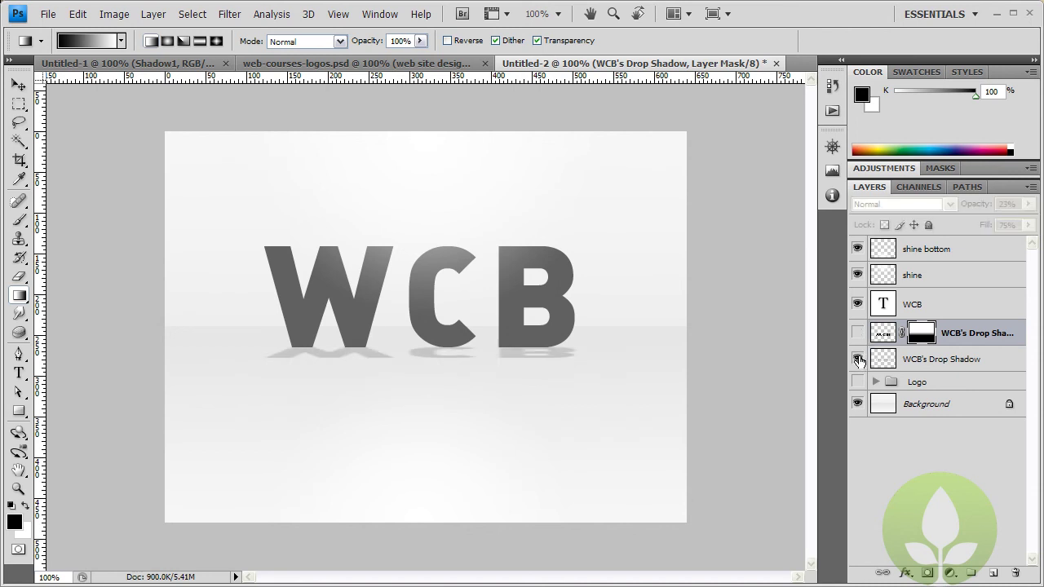
{"action": "left_click", "coordinate": [857, 359]}
{"action": "left_click", "coordinate": [857, 333]}
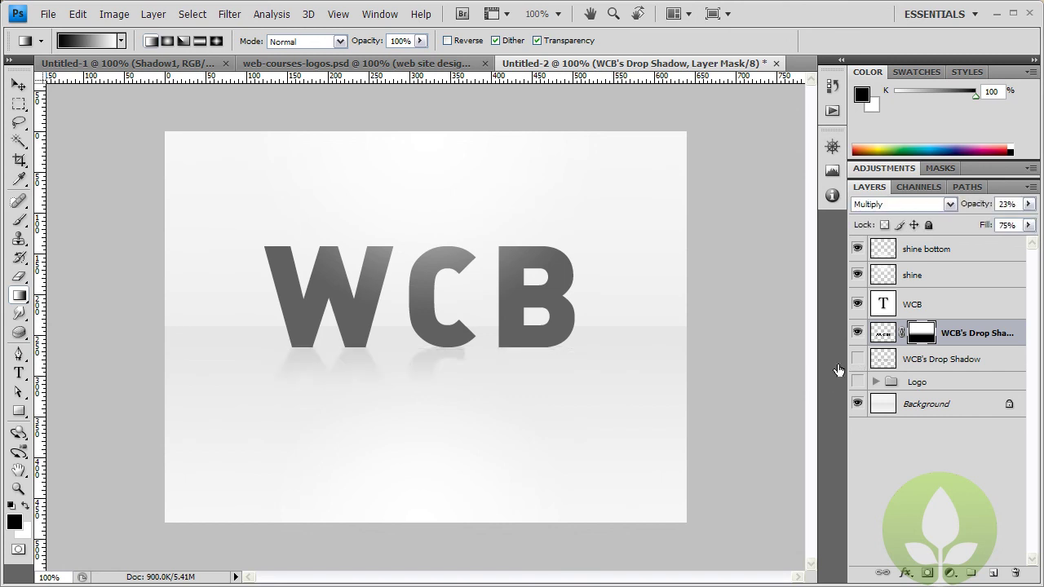
{"action": "left_click", "coordinate": [995, 14]}
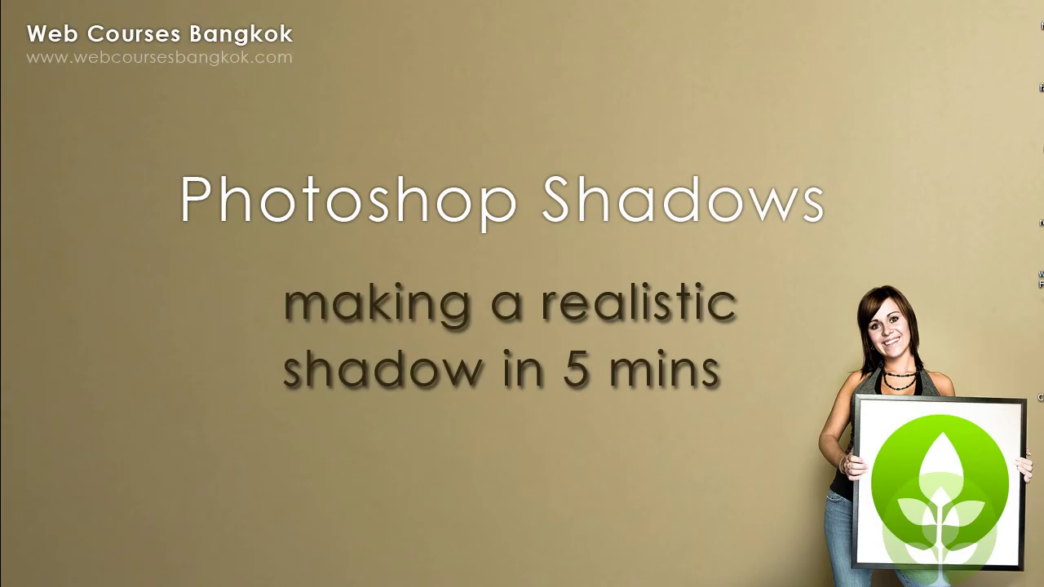